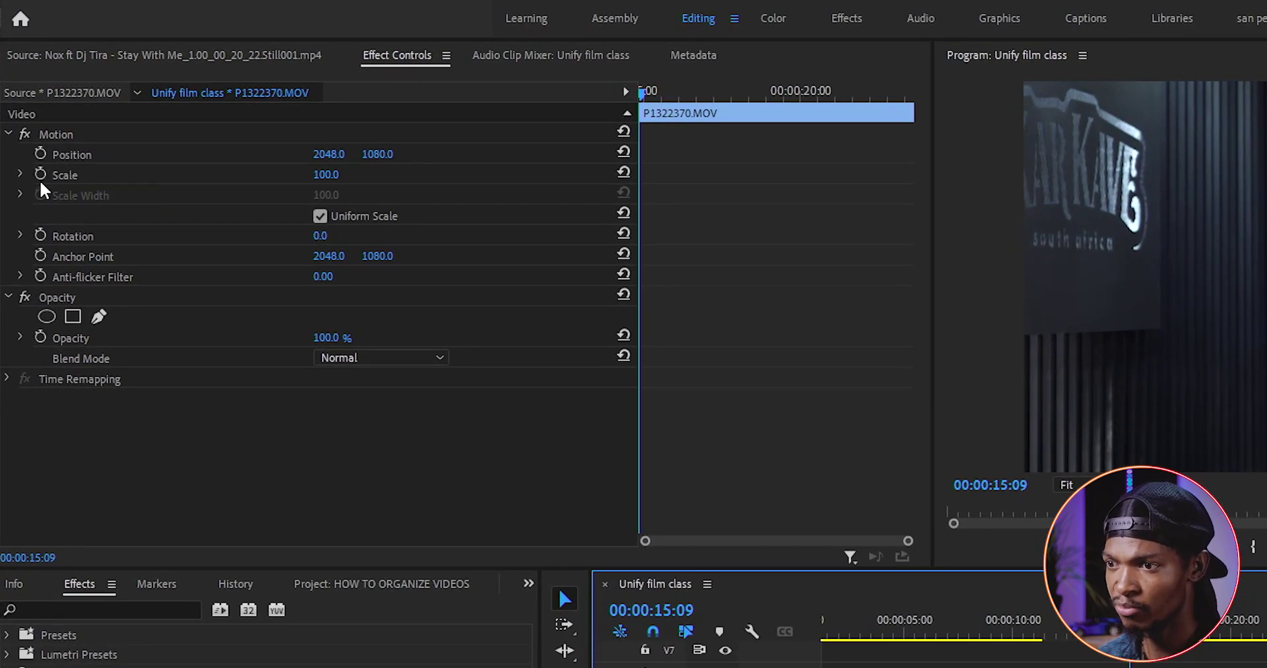
- Give P1322370.MOV a first Position keyframe at its default centred position of 2048, 1080
{"action": "left_click_drag", "start_coordinate": [333, 154], "coordinate": [199, 141]}
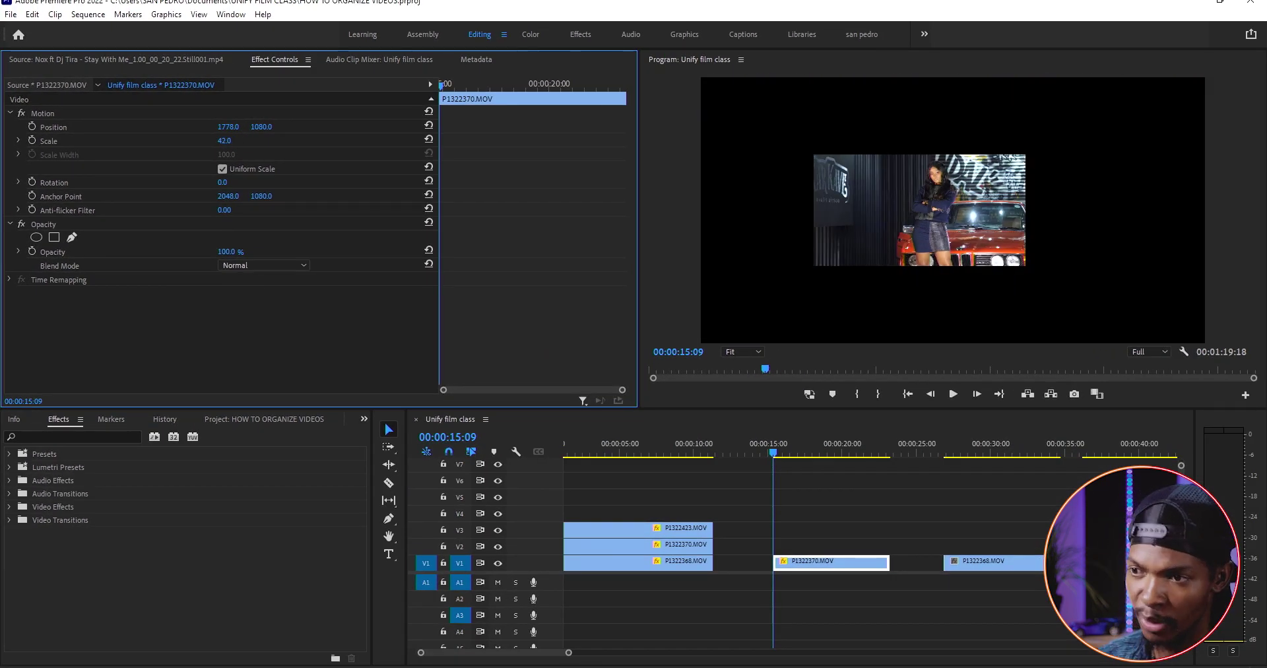
{"action": "key", "text": "ctrl+z"}
{"action": "key", "text": "ctrl+z"}
{"action": "key", "text": "ctrl+z"}
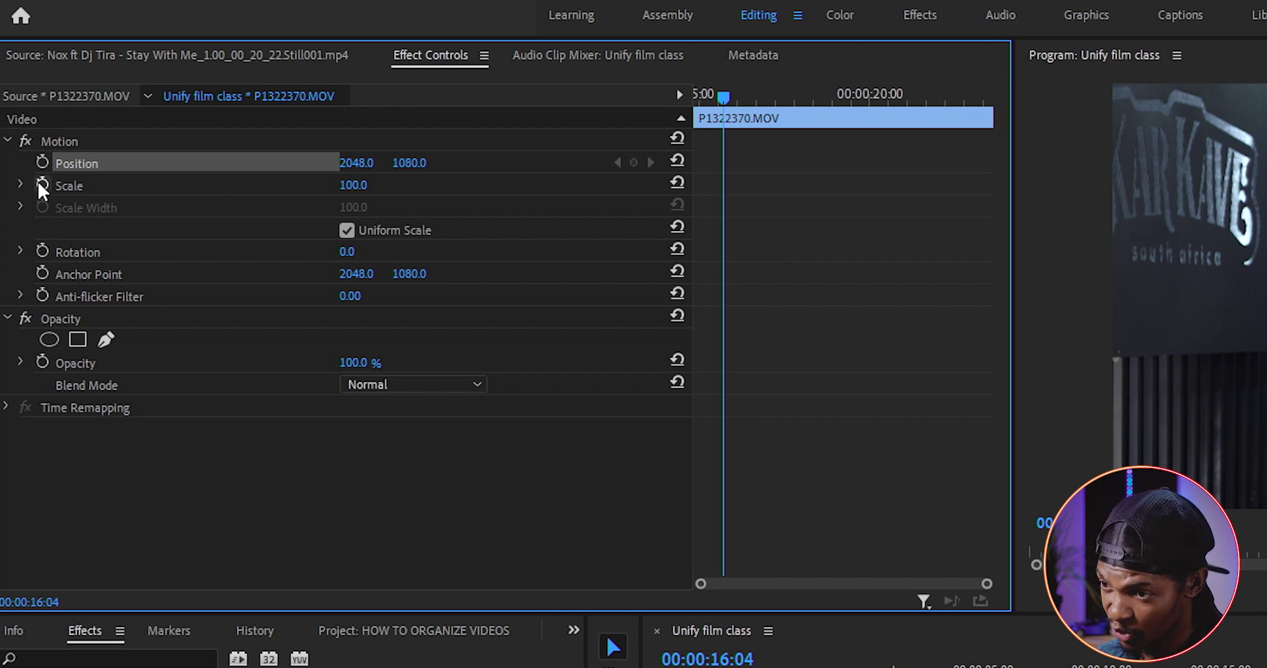
{"action": "left_click", "coordinate": [43, 162]}
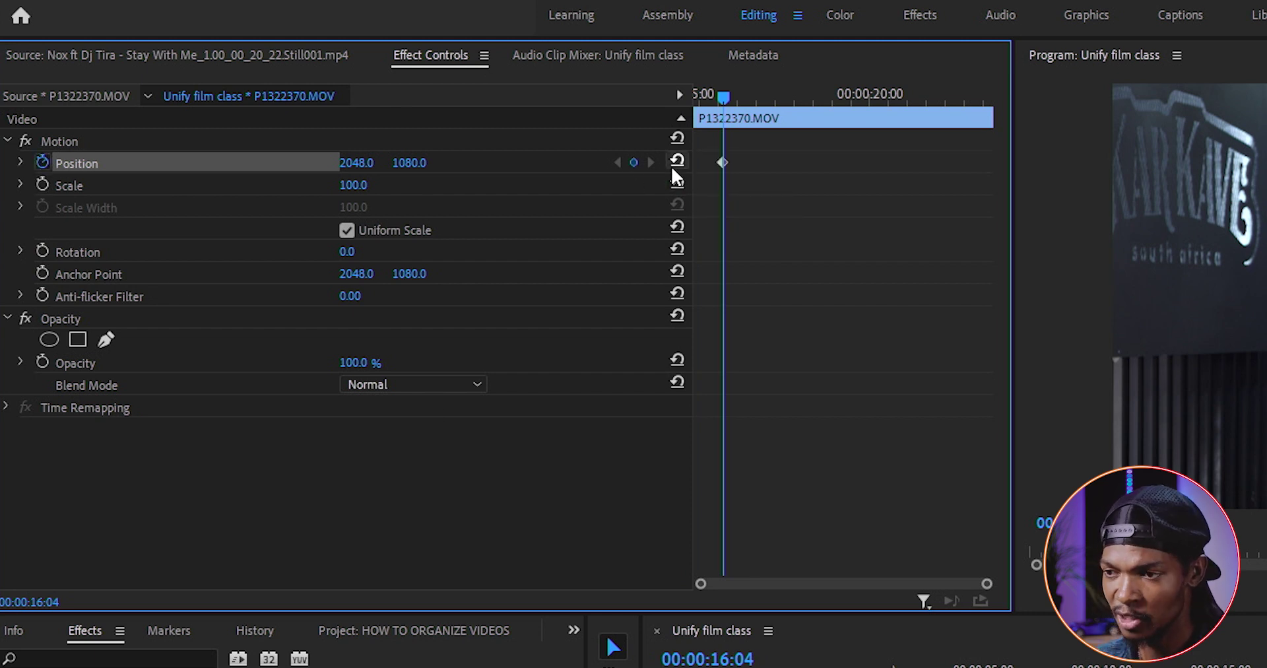
{"action": "left_click_drag", "start_coordinate": [691, 165], "coordinate": [590, 162]}
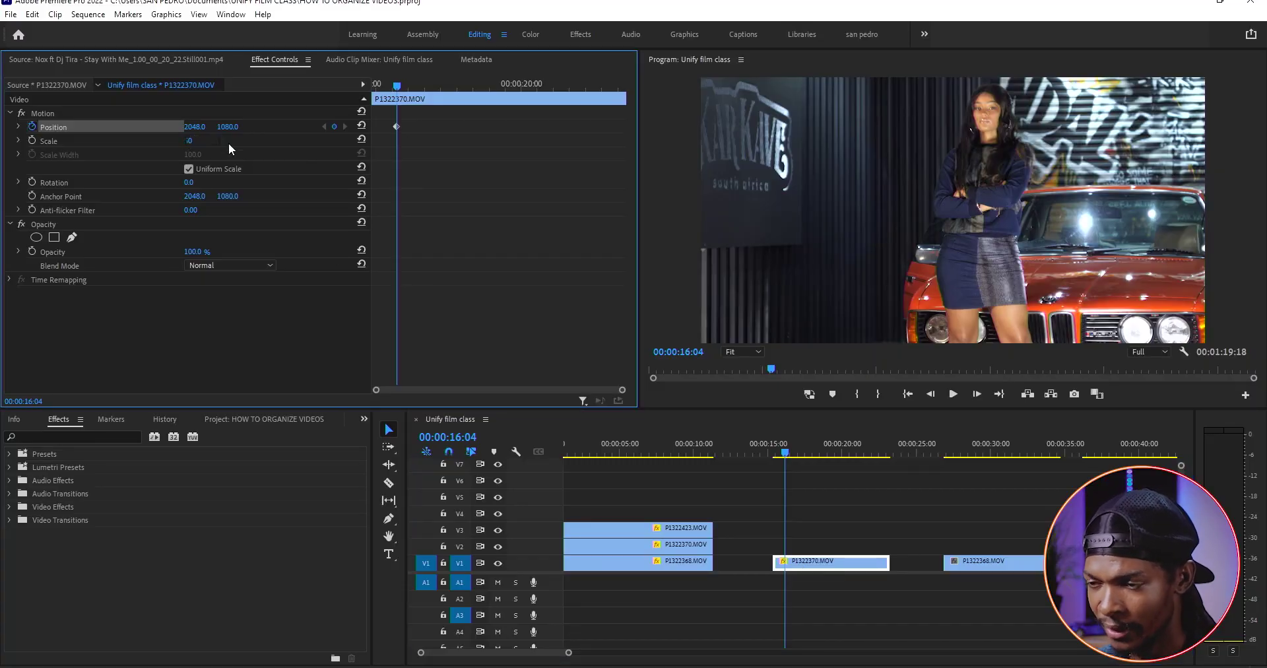
- Commit Scale 50 on P1322370.MOV and delete its Position keyframe
{"action": "key", "text": "Return"}
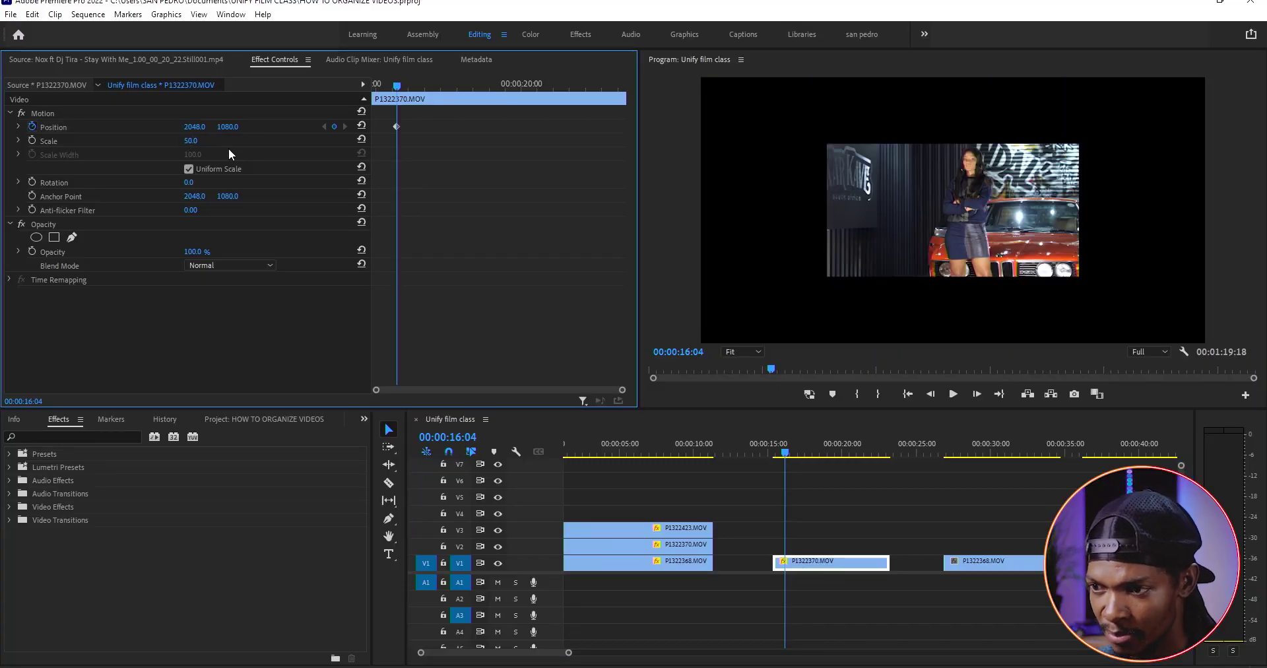
{"action": "left_click", "coordinate": [35, 125]}
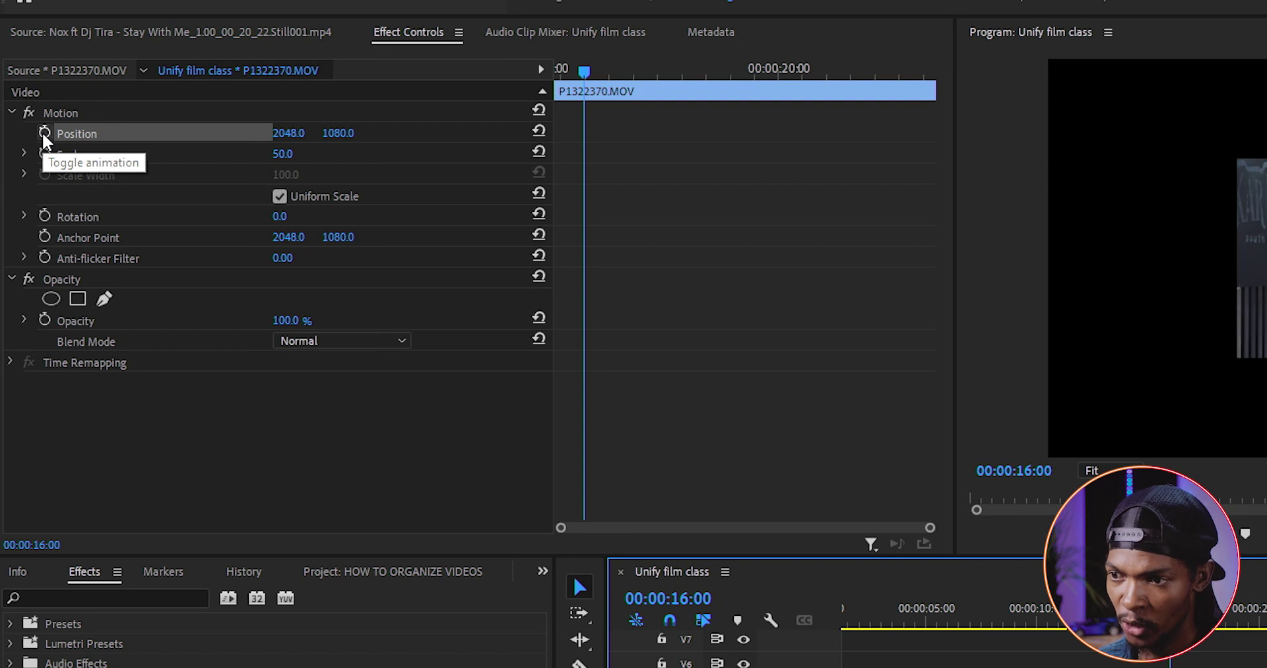
- Keyframe Position X from 2048 at 16:00 to 1026 at 18:16, then play the slide
{"action": "left_click", "coordinate": [44, 132]}
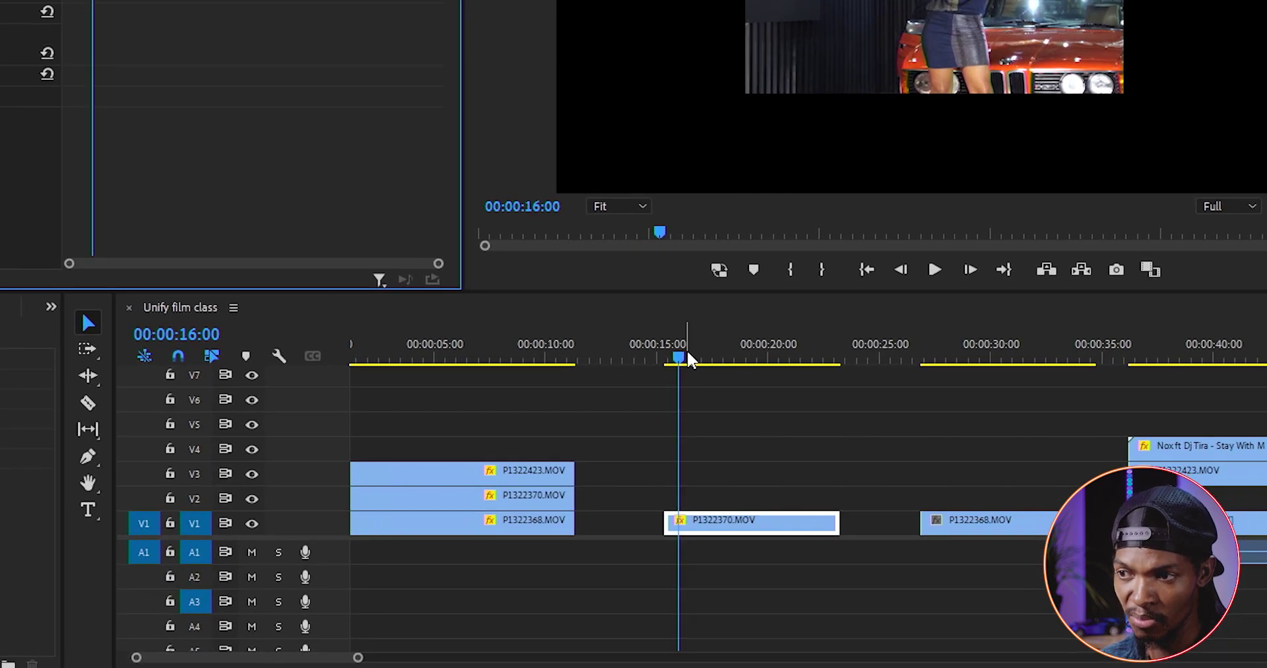
{"action": "left_click_drag", "start_coordinate": [783, 455], "coordinate": [827, 459]}
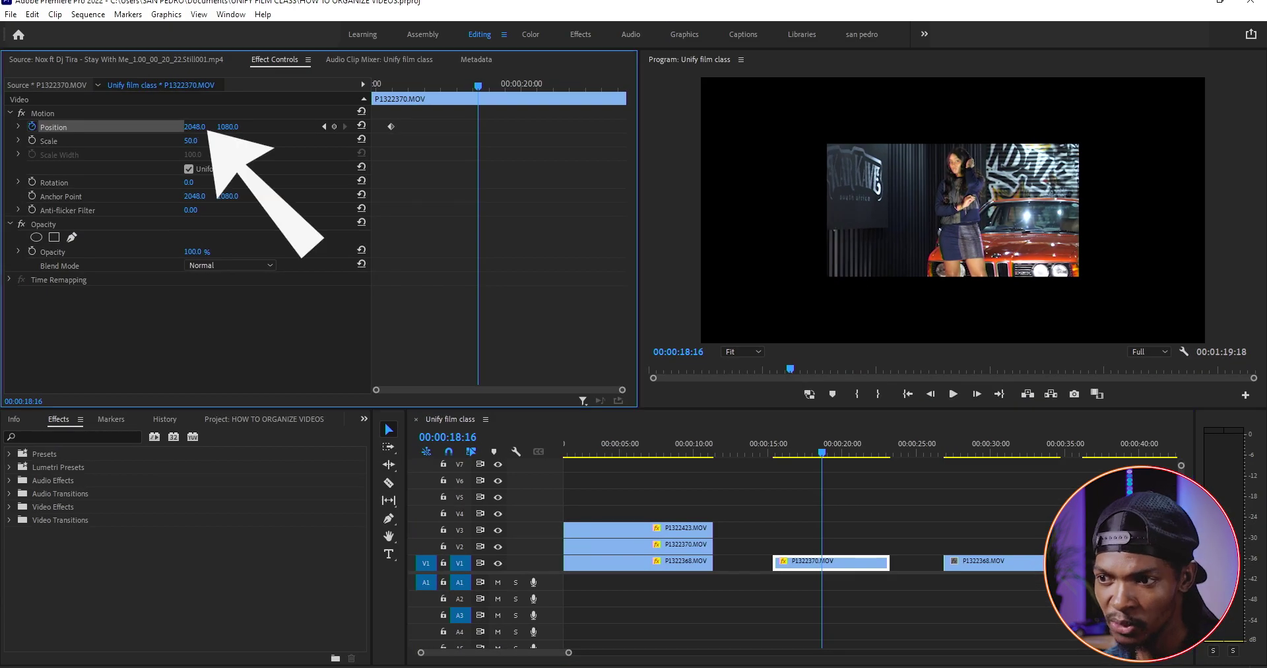
{"action": "left_click_drag", "start_coordinate": [195, 126], "coordinate": [137, 126]}
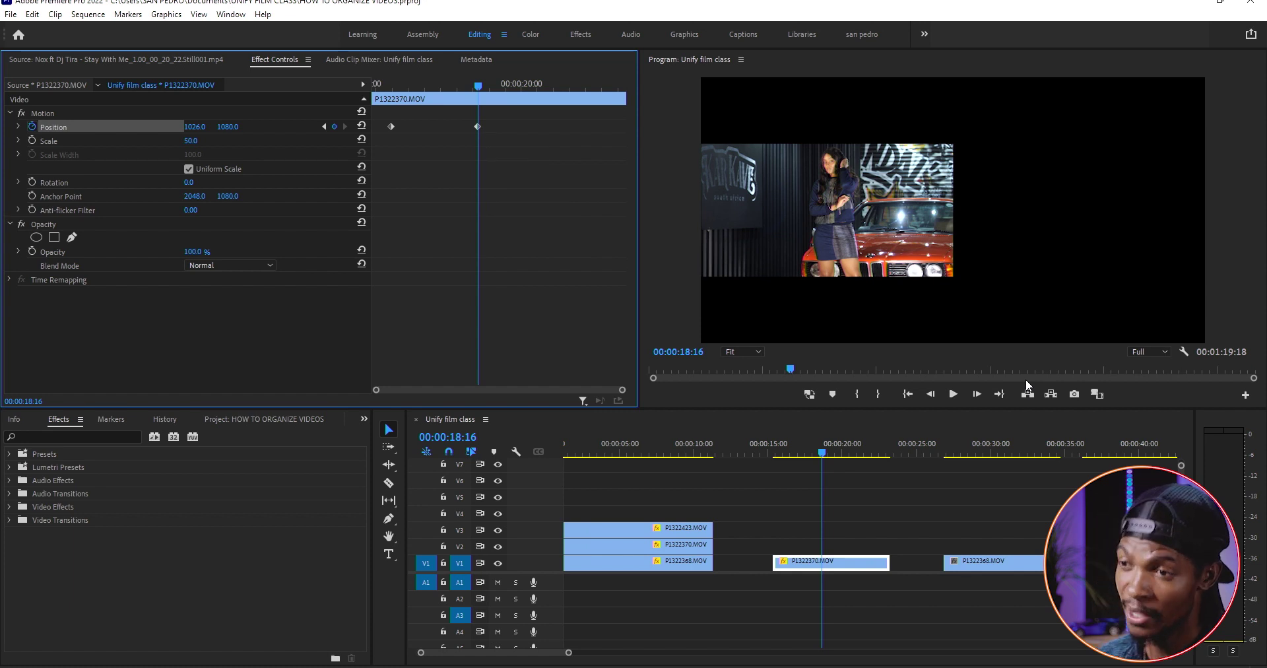
{"action": "left_click", "coordinate": [846, 453]}
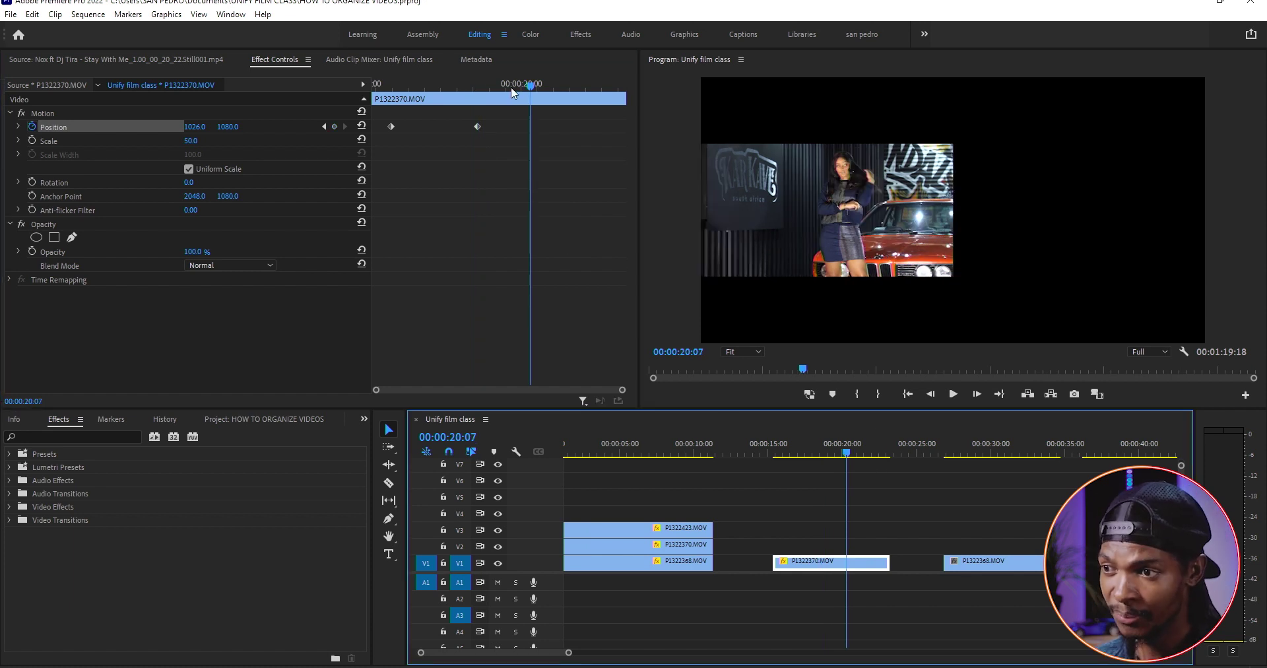
{"action": "left_click_drag", "start_coordinate": [534, 91], "coordinate": [388, 99]}
{"action": "key", "text": "space"}
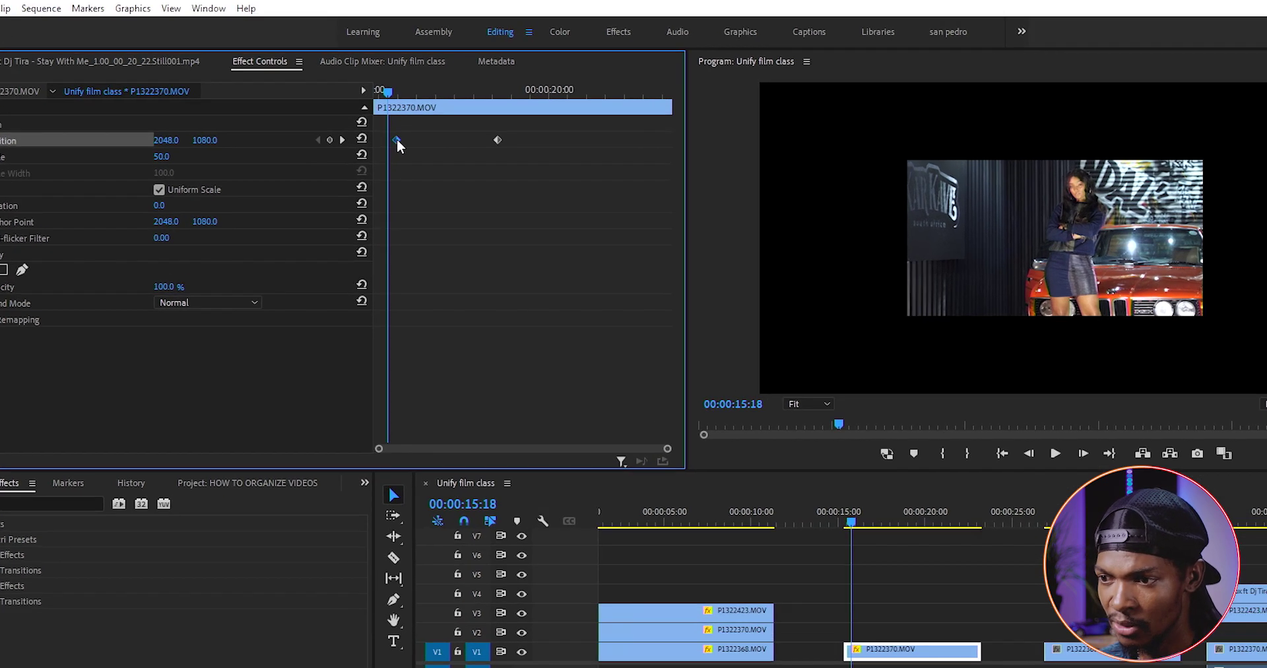
- Set the first Position keyframe to Ease Out and the second to Ease In
{"action": "right_click", "coordinate": [391, 125]}
{"action": "mouse_move", "coordinate": [535, 333]}
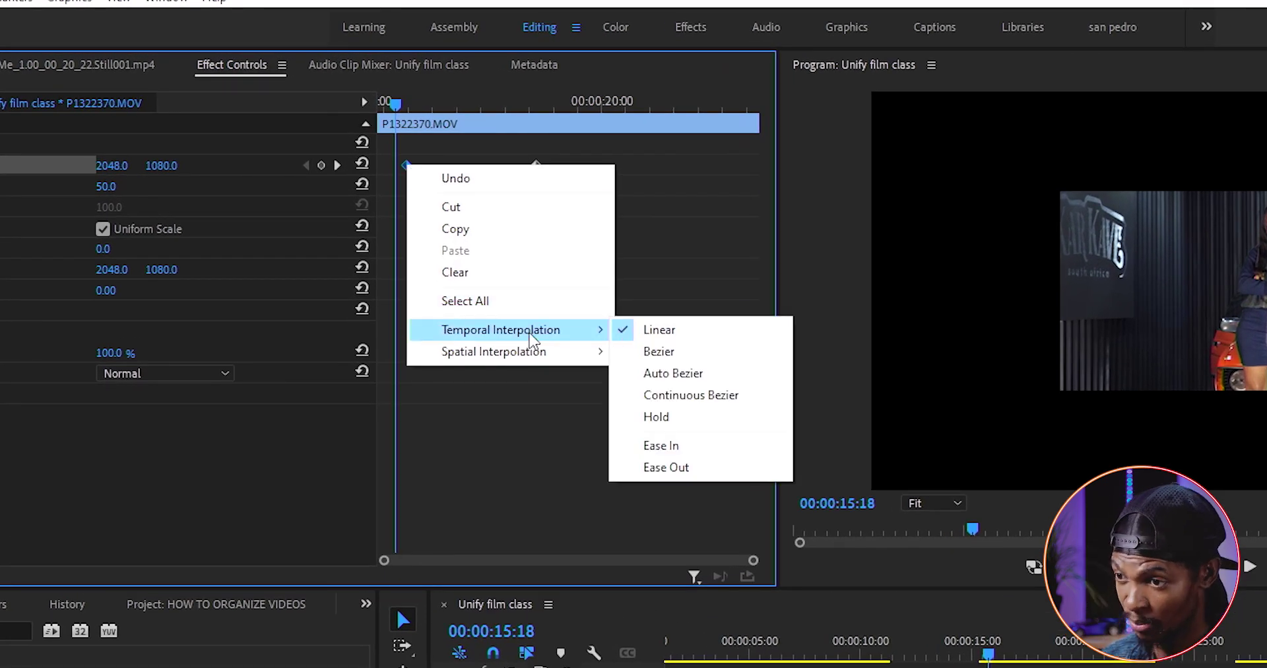
{"action": "left_click", "coordinate": [690, 467]}
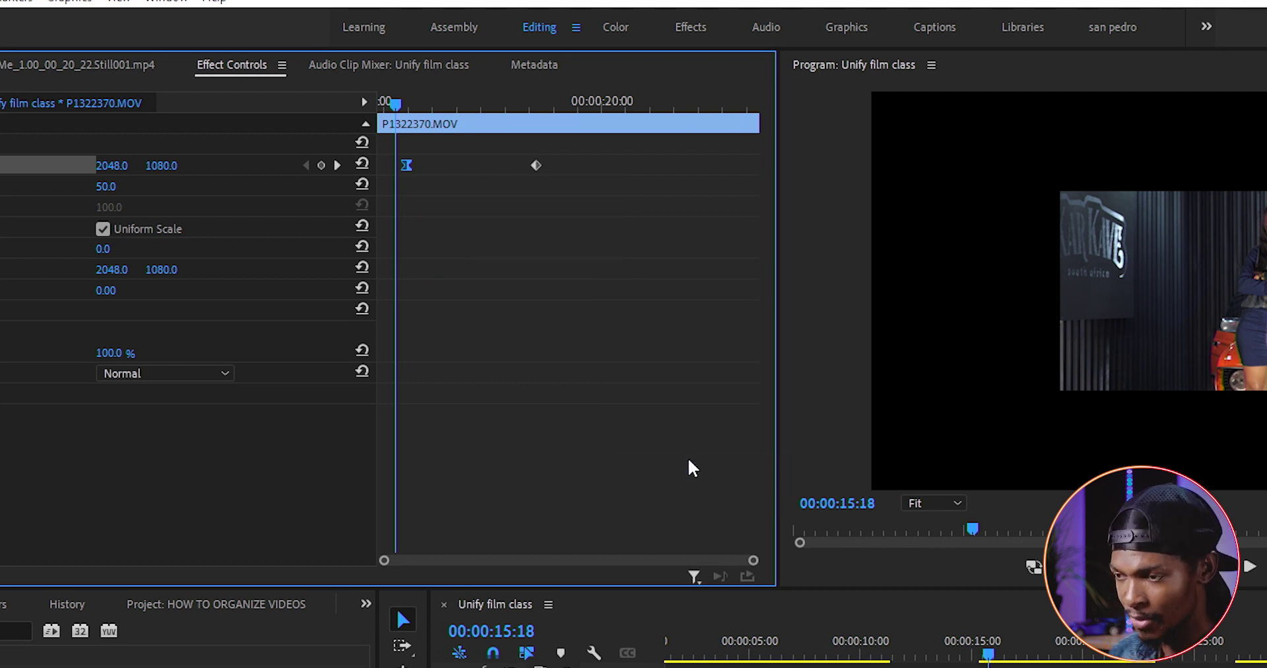
{"action": "right_click", "coordinate": [536, 166]}
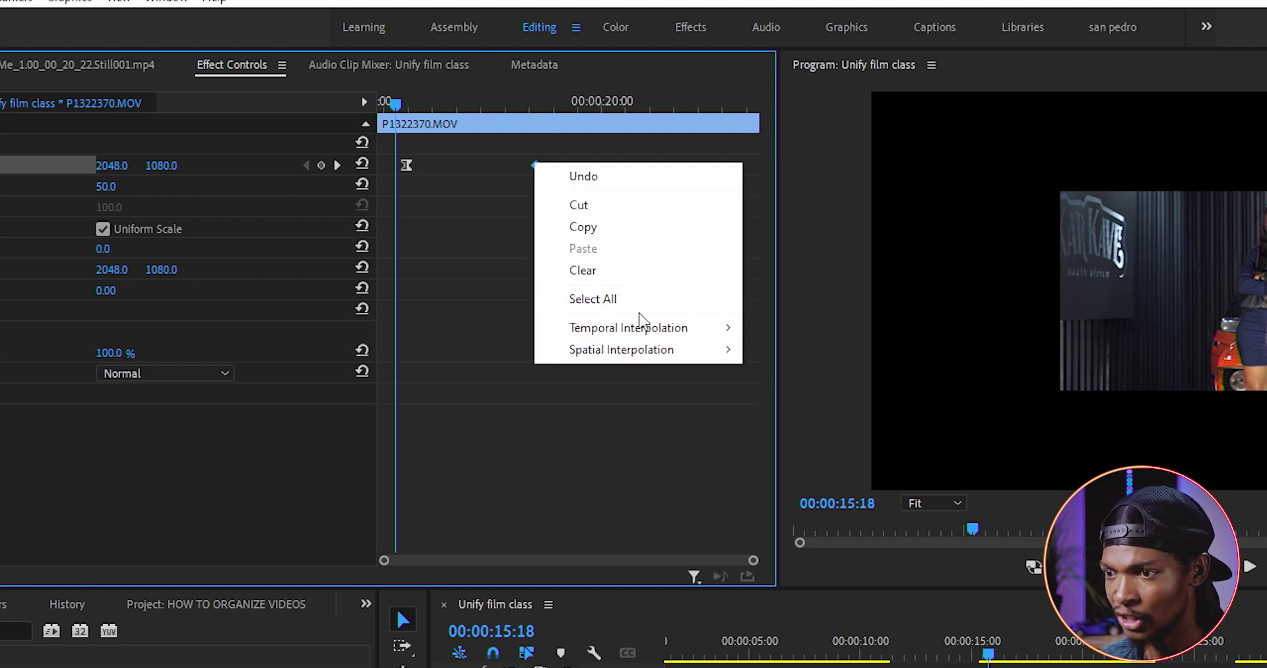
{"action": "mouse_move", "coordinate": [650, 333]}
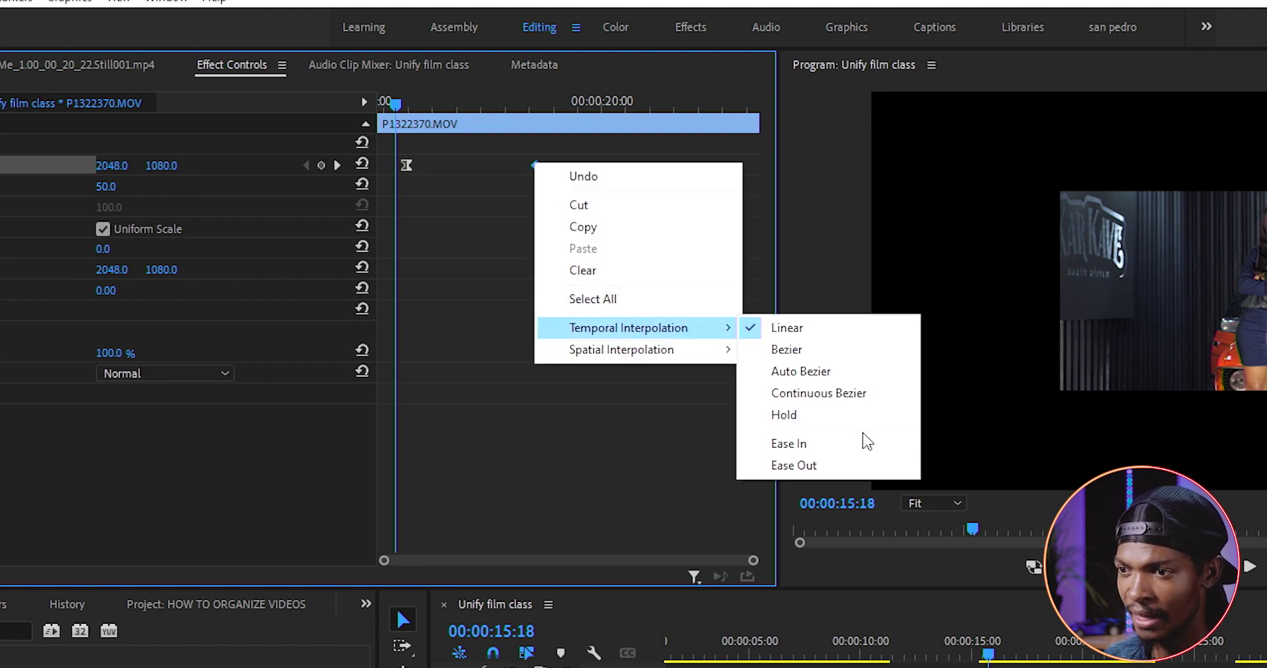
{"action": "left_click", "coordinate": [847, 449]}
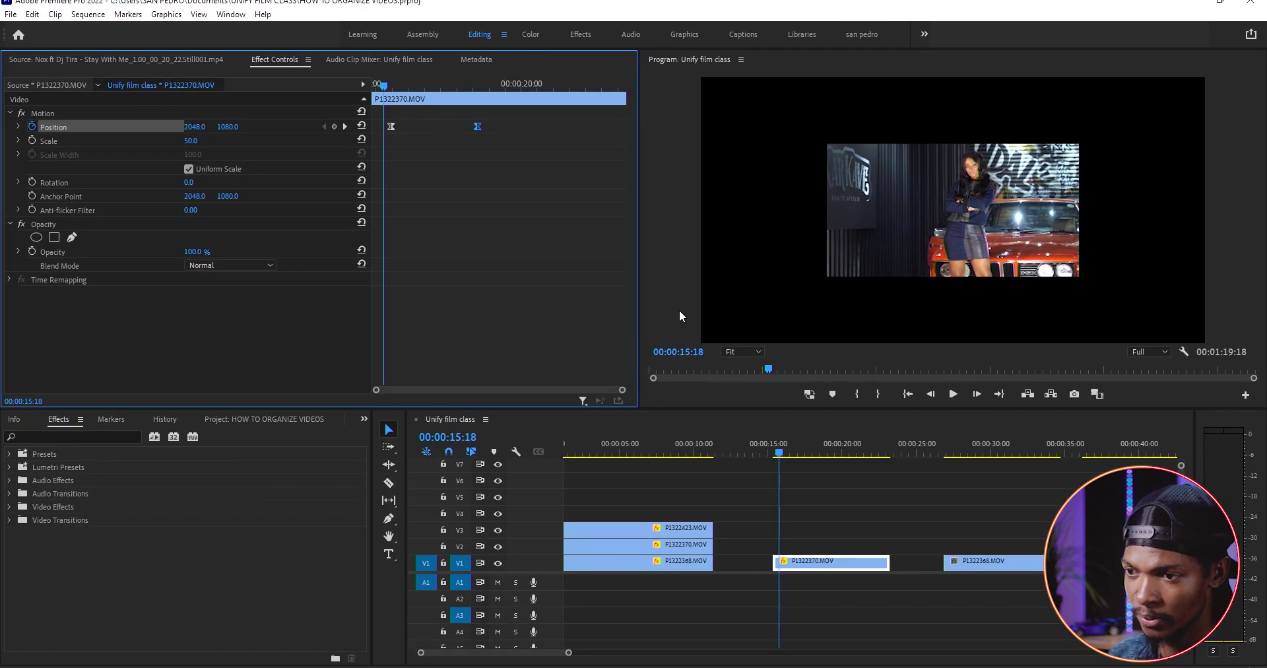
- Play and scrub through the eased slide to check the motion
{"action": "key", "text": "space"}
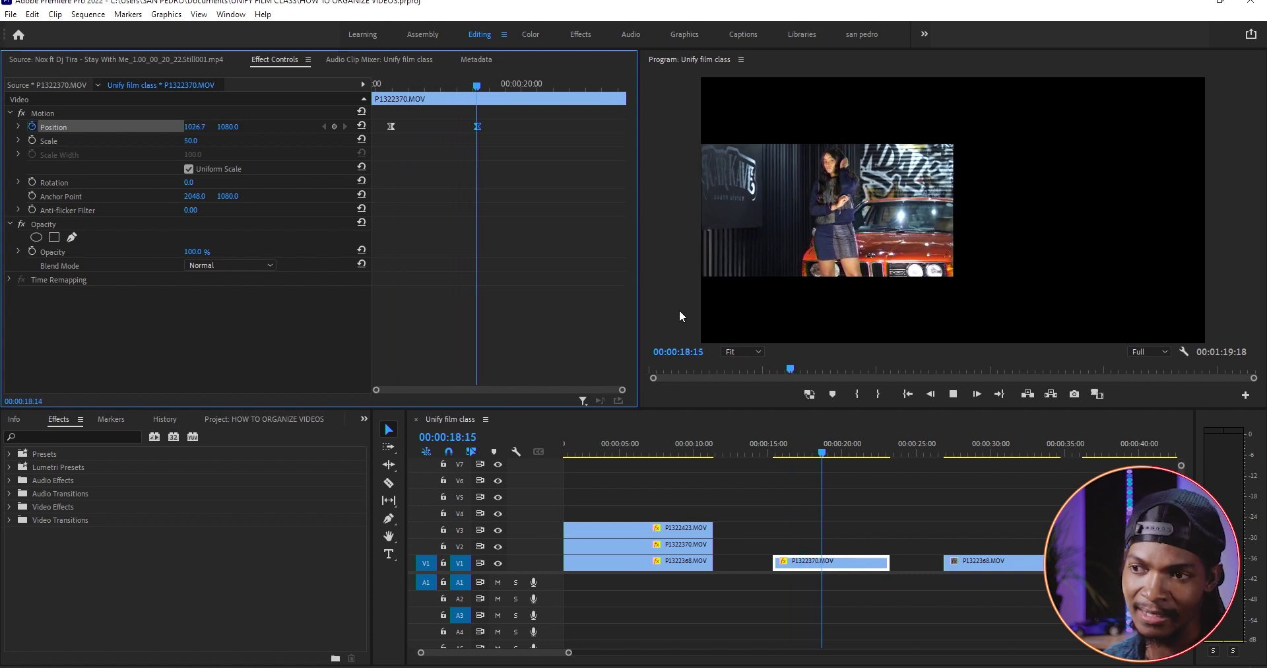
{"action": "key", "text": "space"}
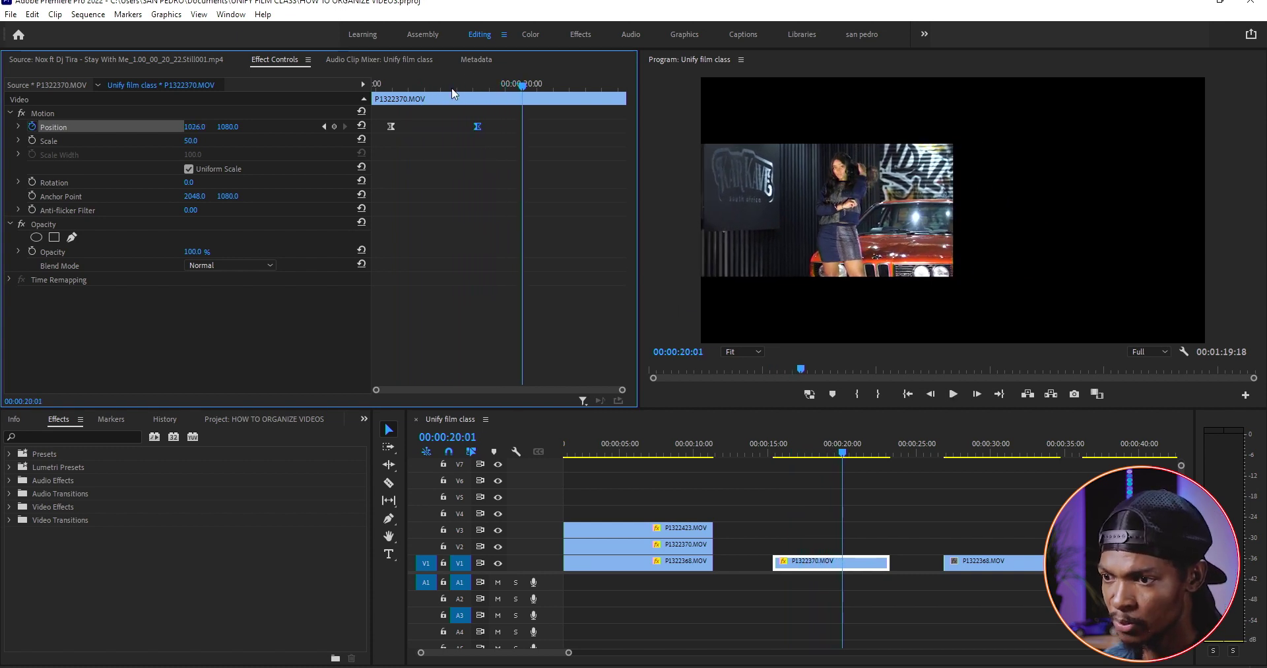
{"action": "left_click_drag", "start_coordinate": [452, 85], "coordinate": [469, 86]}
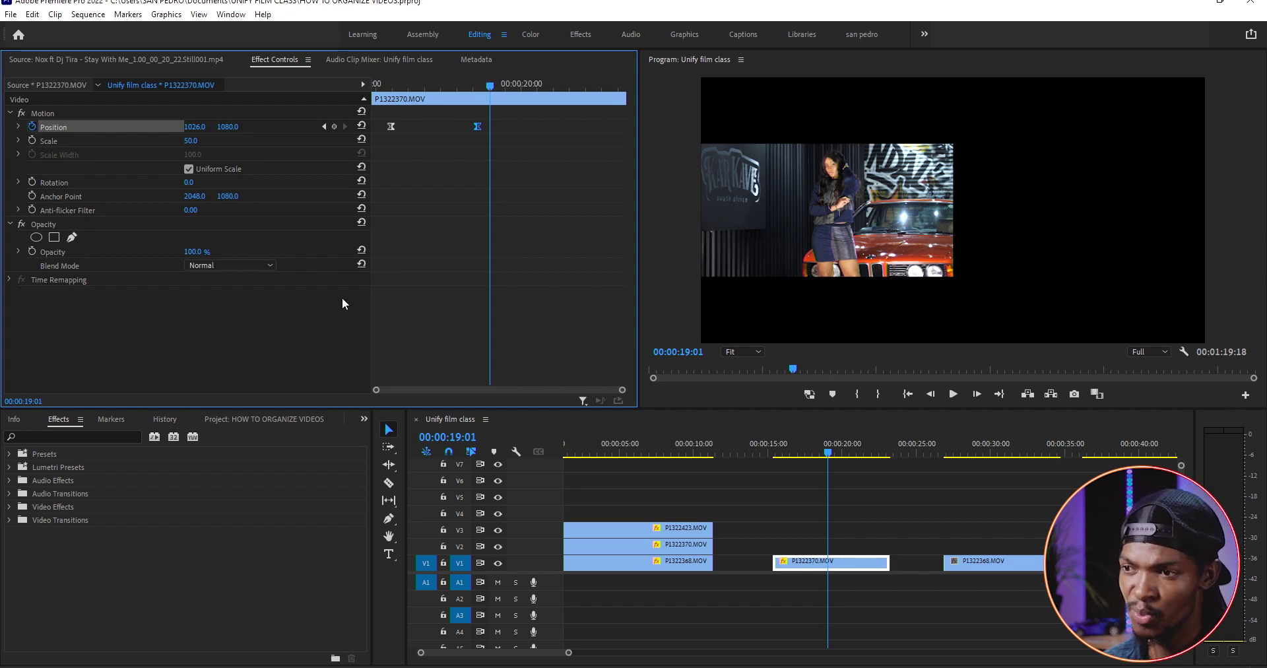
- Delete the existing Position keyframes and reset the clip's position to centre
{"action": "left_click", "coordinate": [34, 125]}
{"action": "key", "text": "Return"}
{"action": "left_click", "coordinate": [783, 451]}
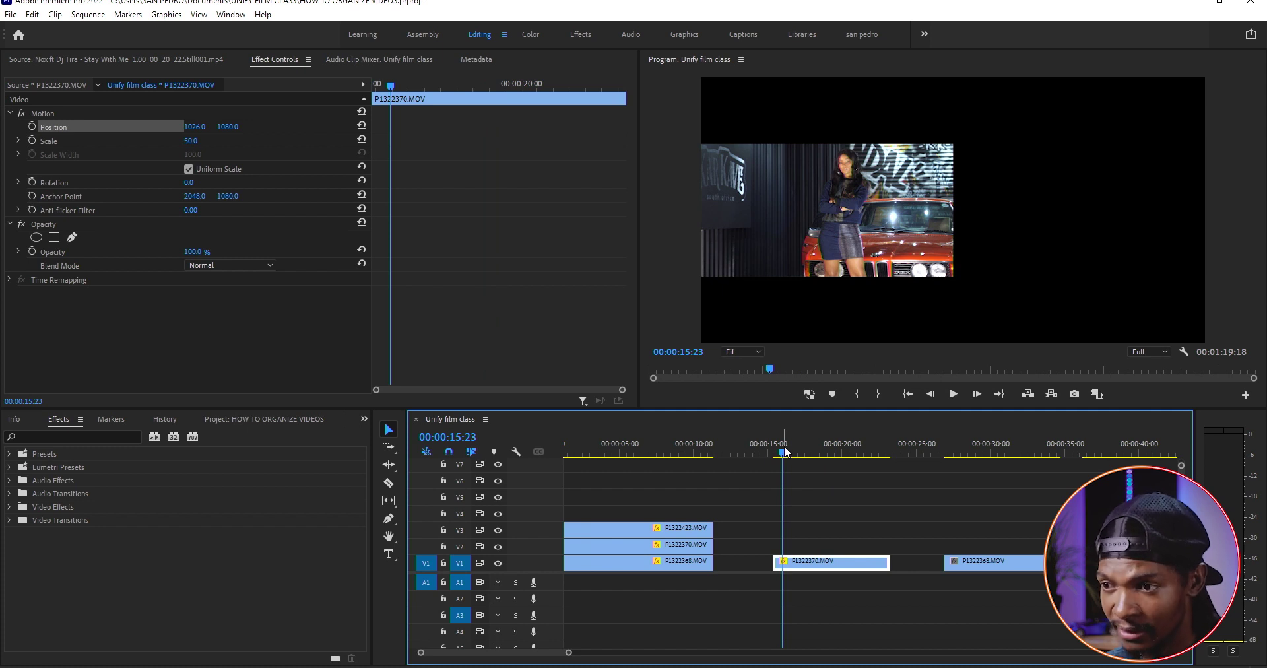
{"action": "left_click", "coordinate": [361, 125]}
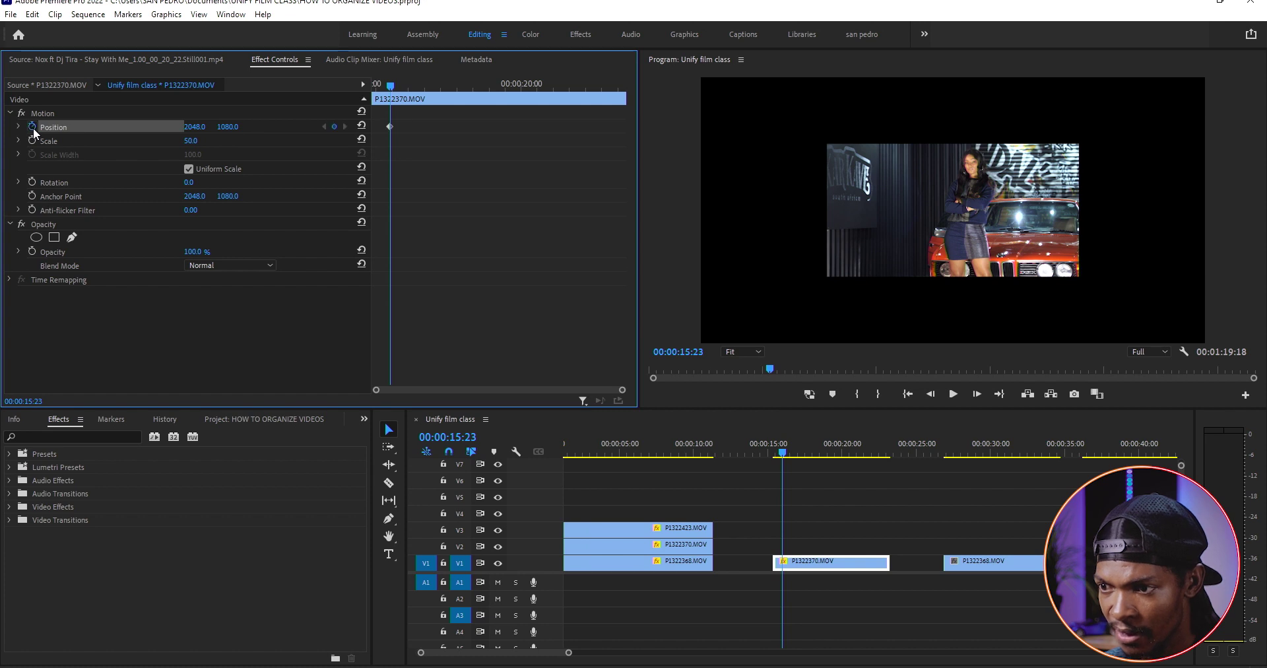
- Keyframe the clip sliding left at 16:21, holding around 19:15, then right to X 3066 at 21:03
{"action": "left_click_drag", "start_coordinate": [783, 453], "coordinate": [797, 456]}
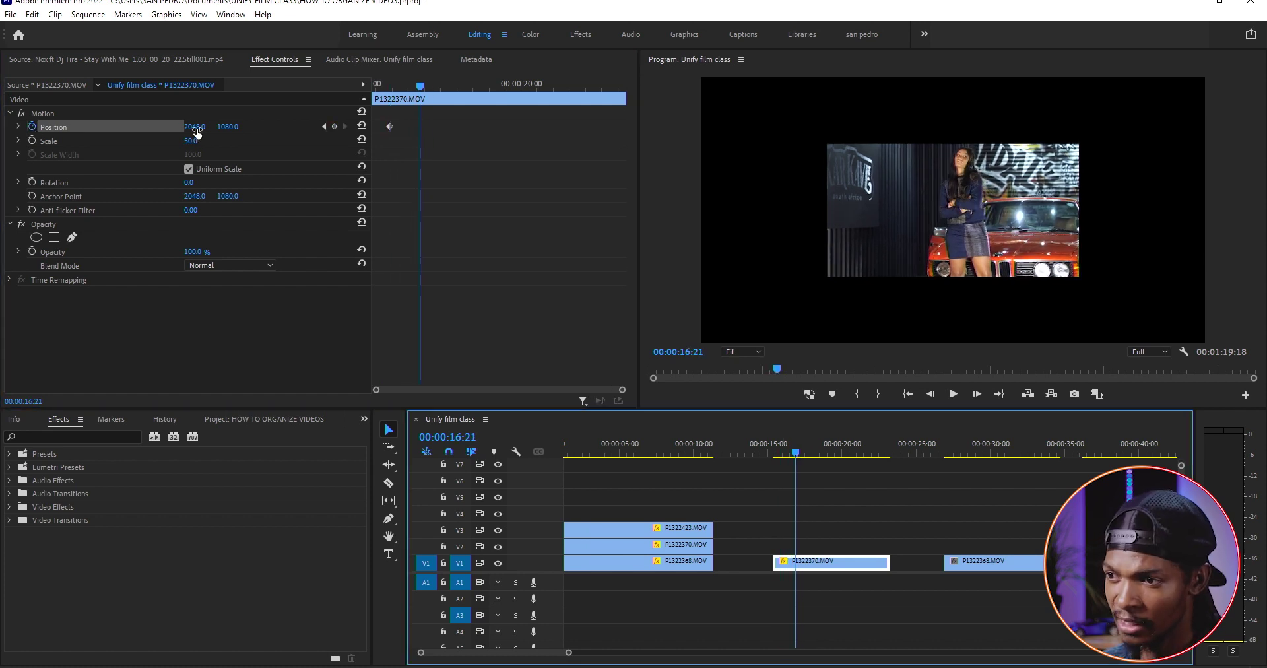
{"action": "left_click_drag", "start_coordinate": [196, 132], "coordinate": [39, 132]}
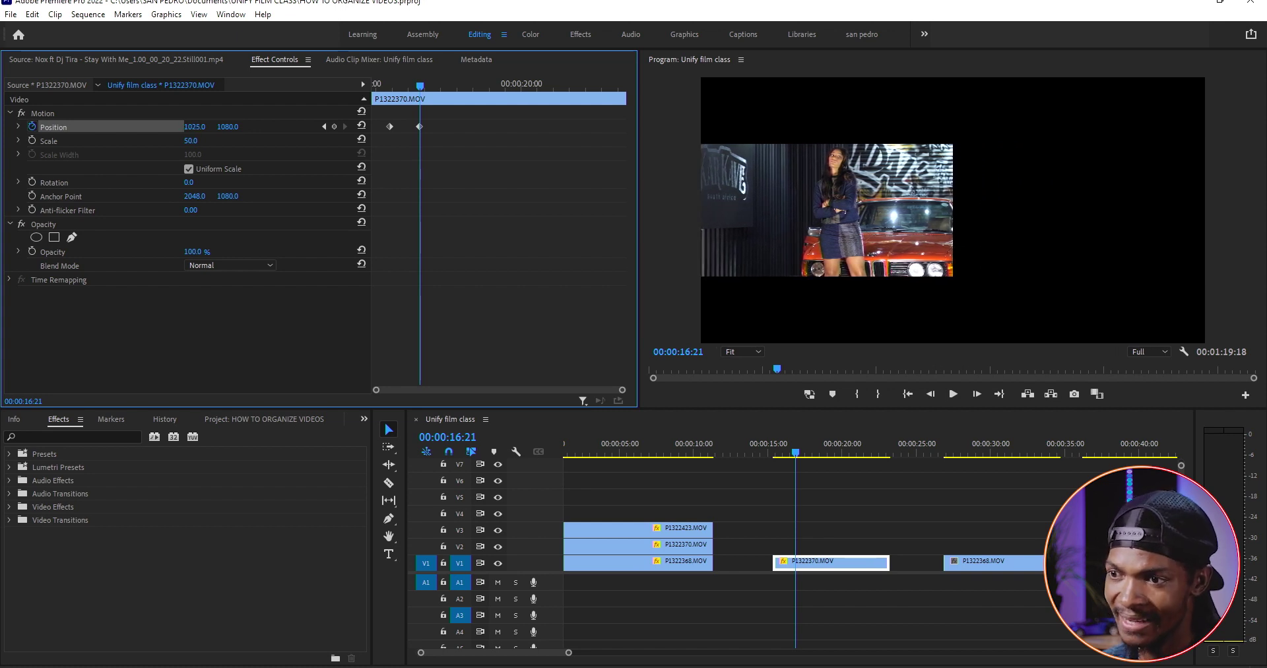
{"action": "left_click_drag", "start_coordinate": [419, 86], "coordinate": [497, 107]}
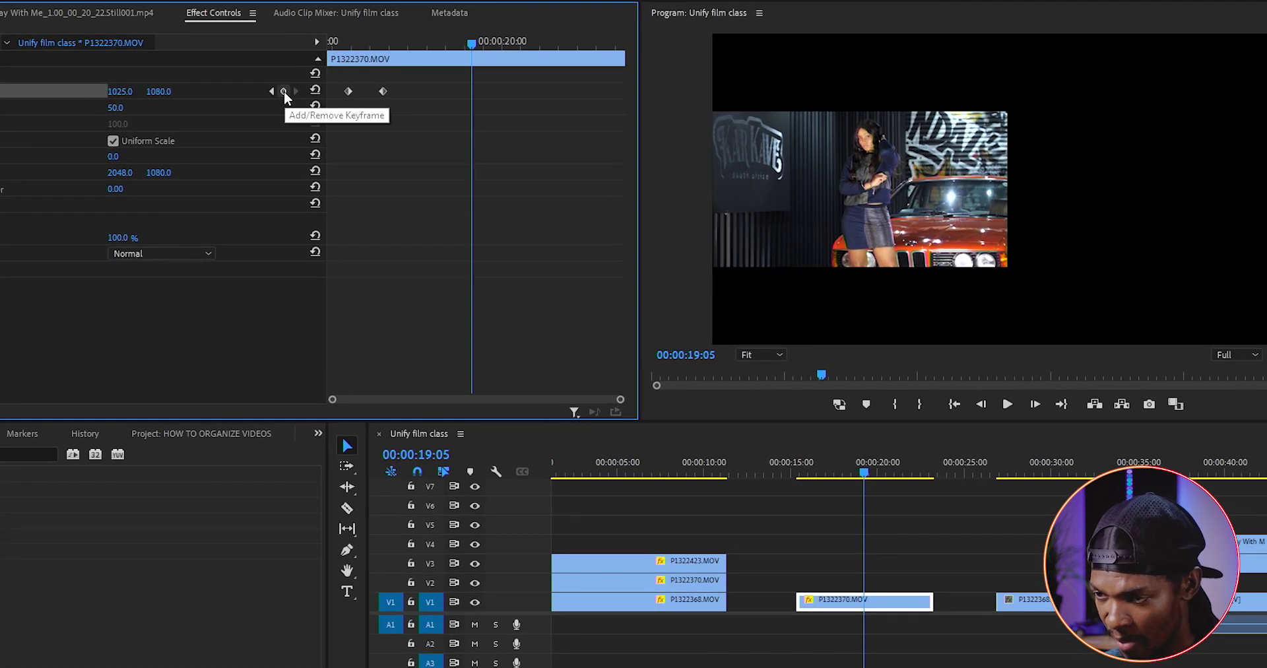
{"action": "left_click", "coordinate": [284, 91]}
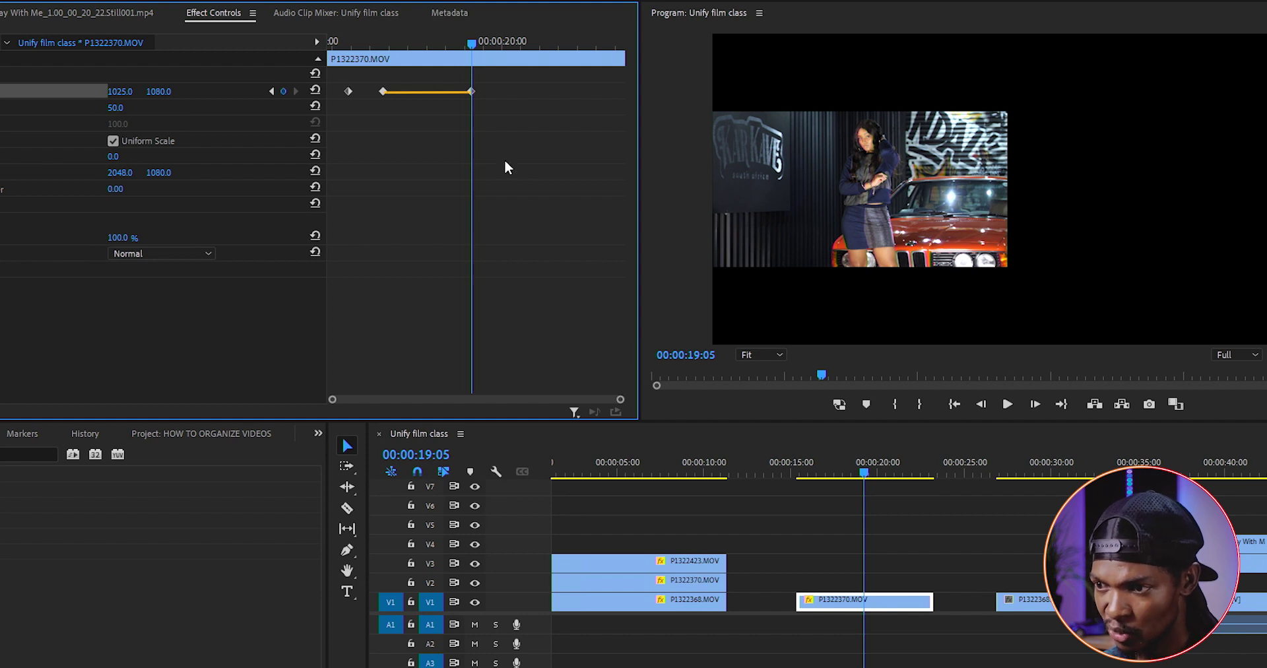
{"action": "left_click", "coordinate": [475, 46]}
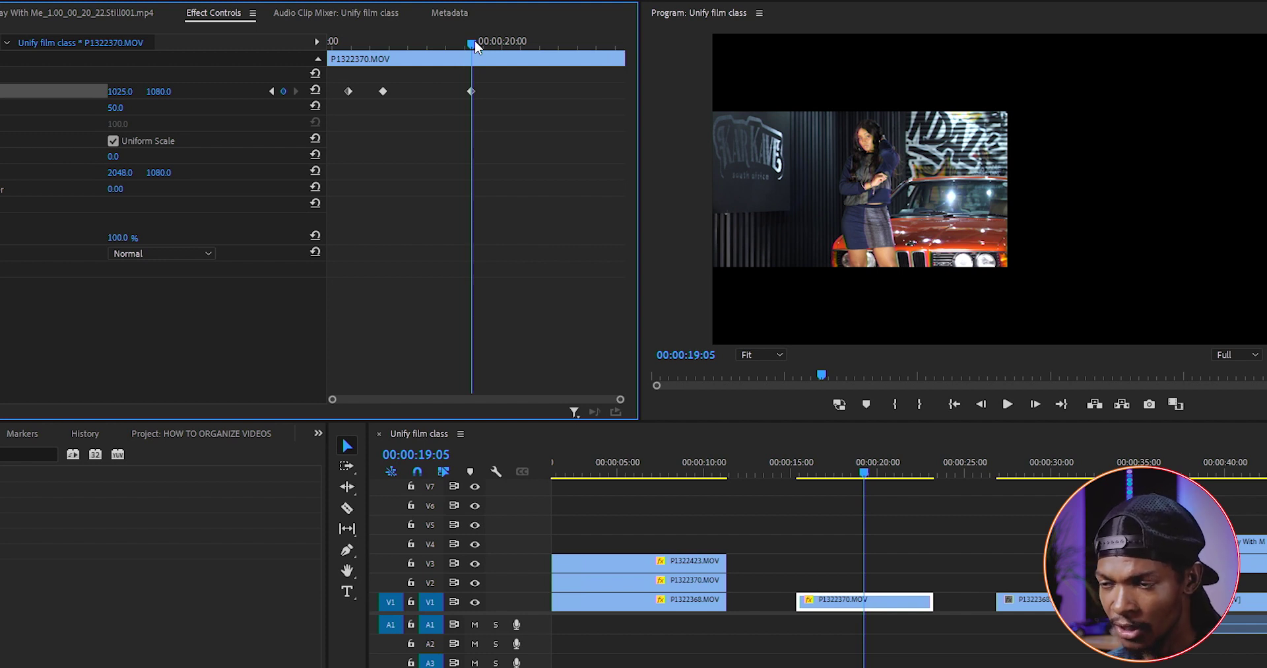
{"action": "left_click_drag", "start_coordinate": [864, 473], "coordinate": [900, 474]}
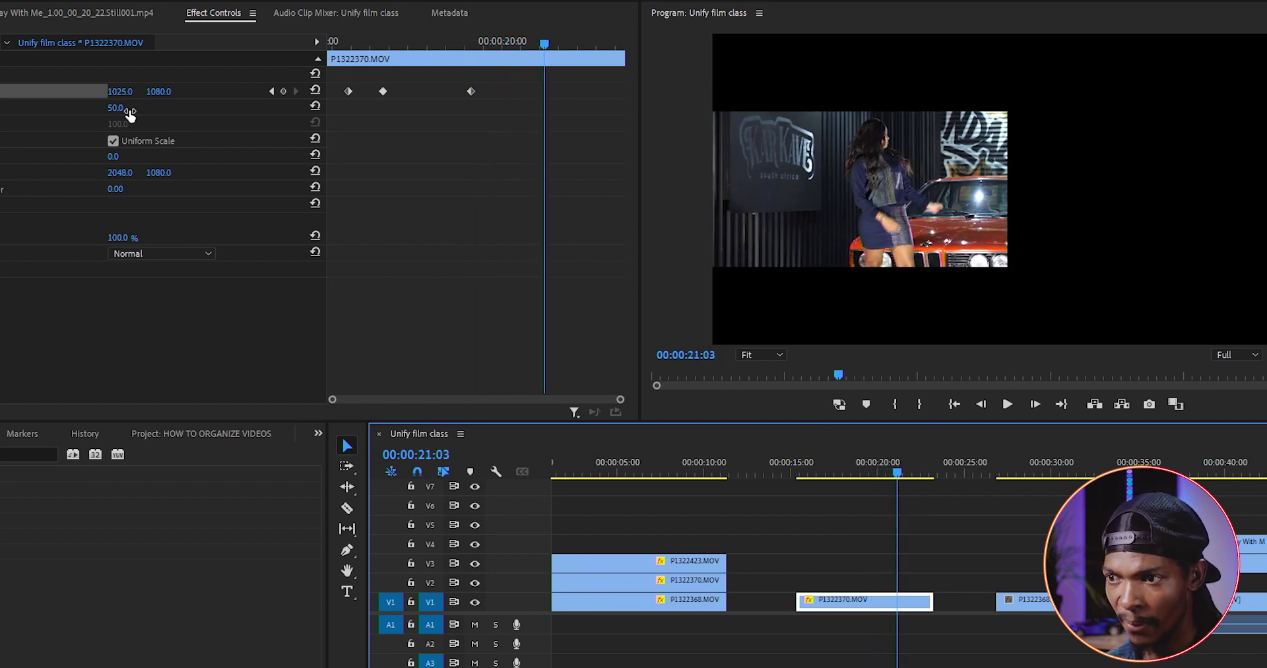
{"action": "left_click_drag", "start_coordinate": [118, 91], "coordinate": [259, 91]}
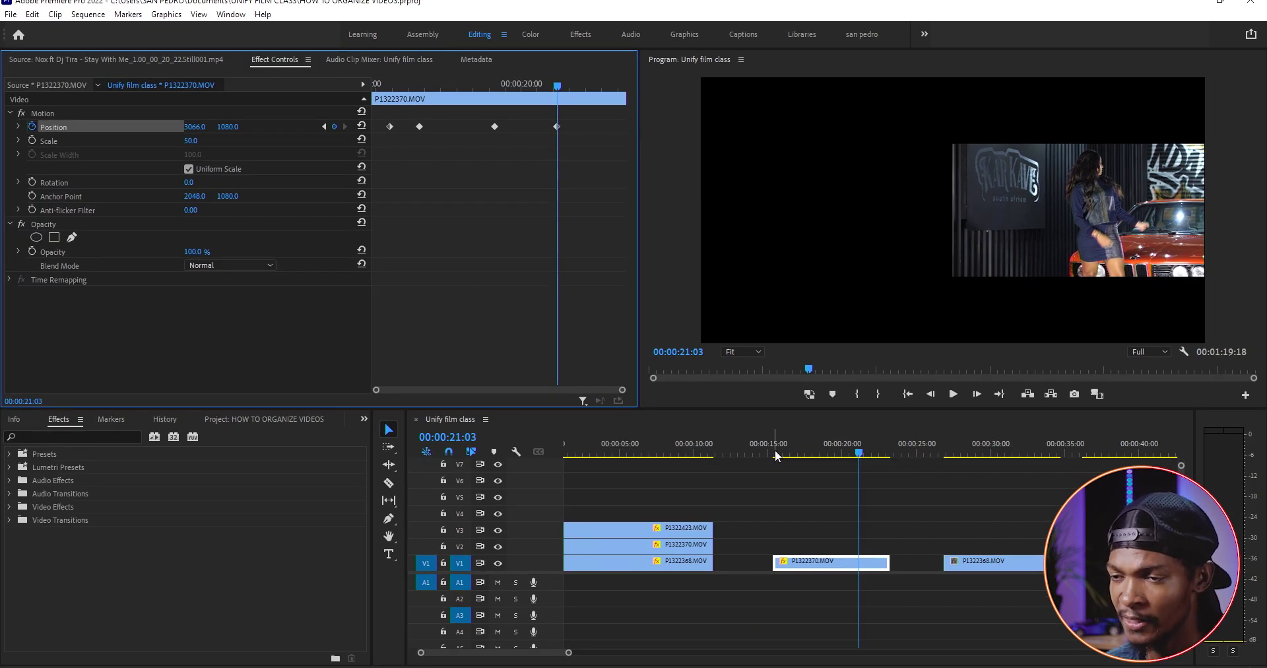
{"action": "left_click", "coordinate": [773, 454]}
{"action": "key", "text": "space"}
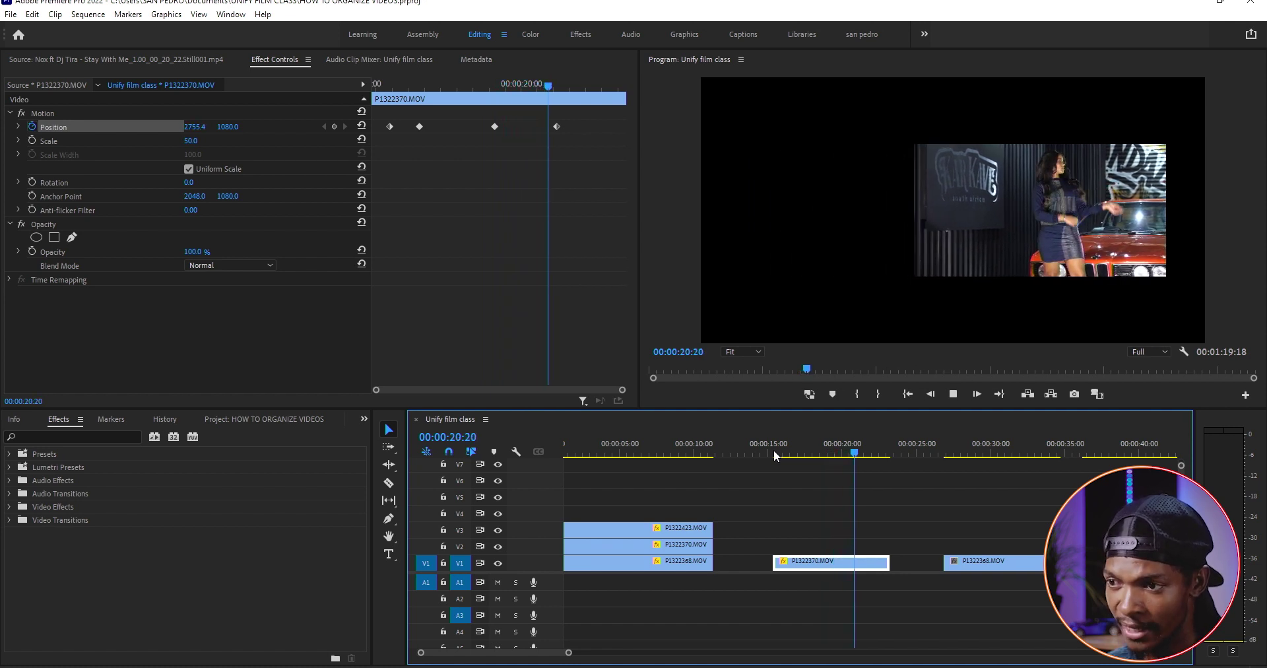
{"action": "key", "text": "space"}
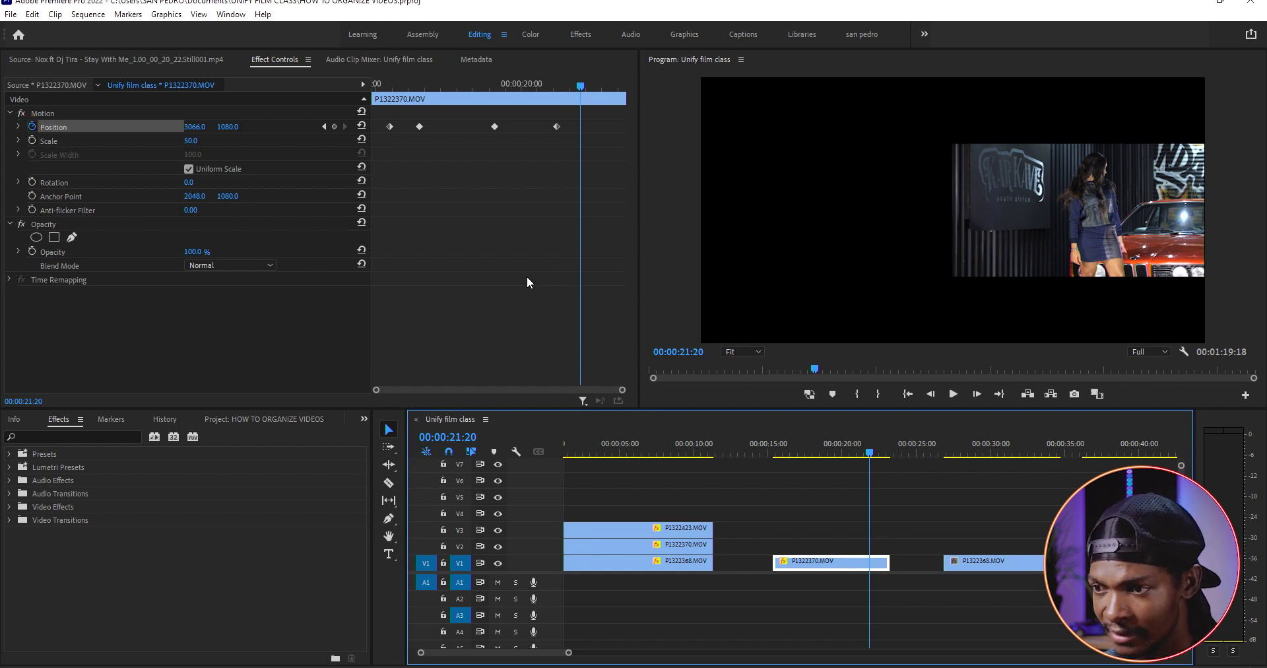
{"action": "left_click_drag", "start_coordinate": [580, 86], "coordinate": [470, 92]}
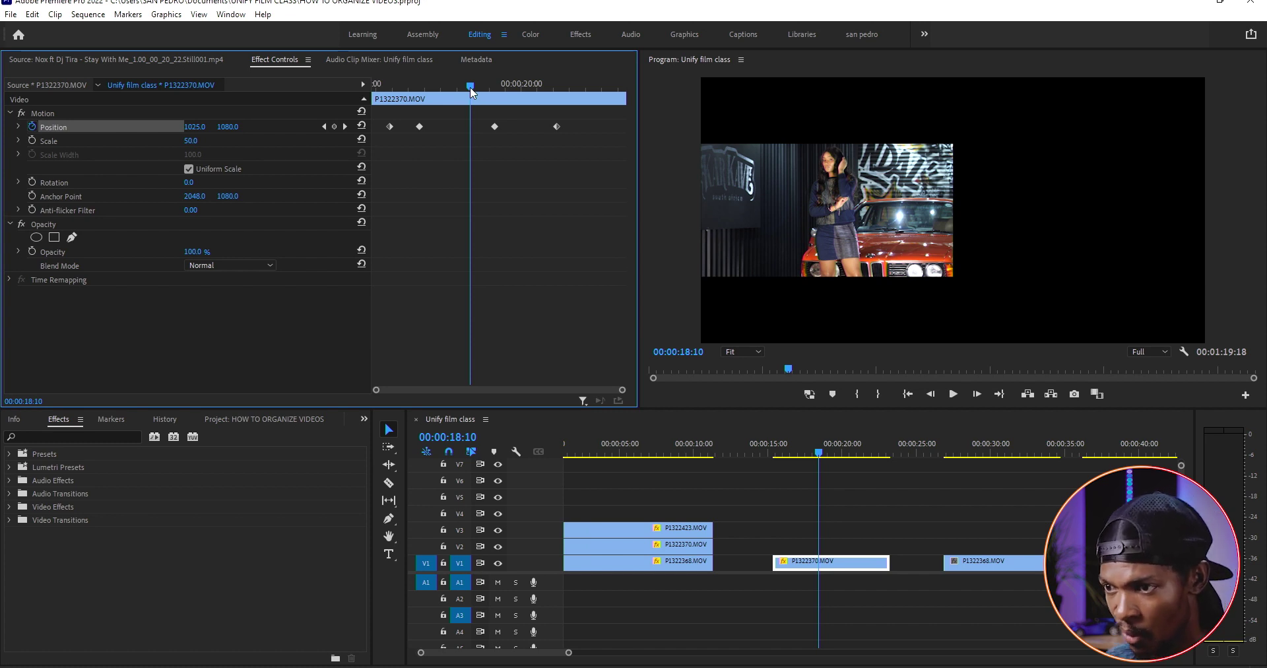
{"action": "left_click_drag", "start_coordinate": [491, 91], "coordinate": [389, 82]}
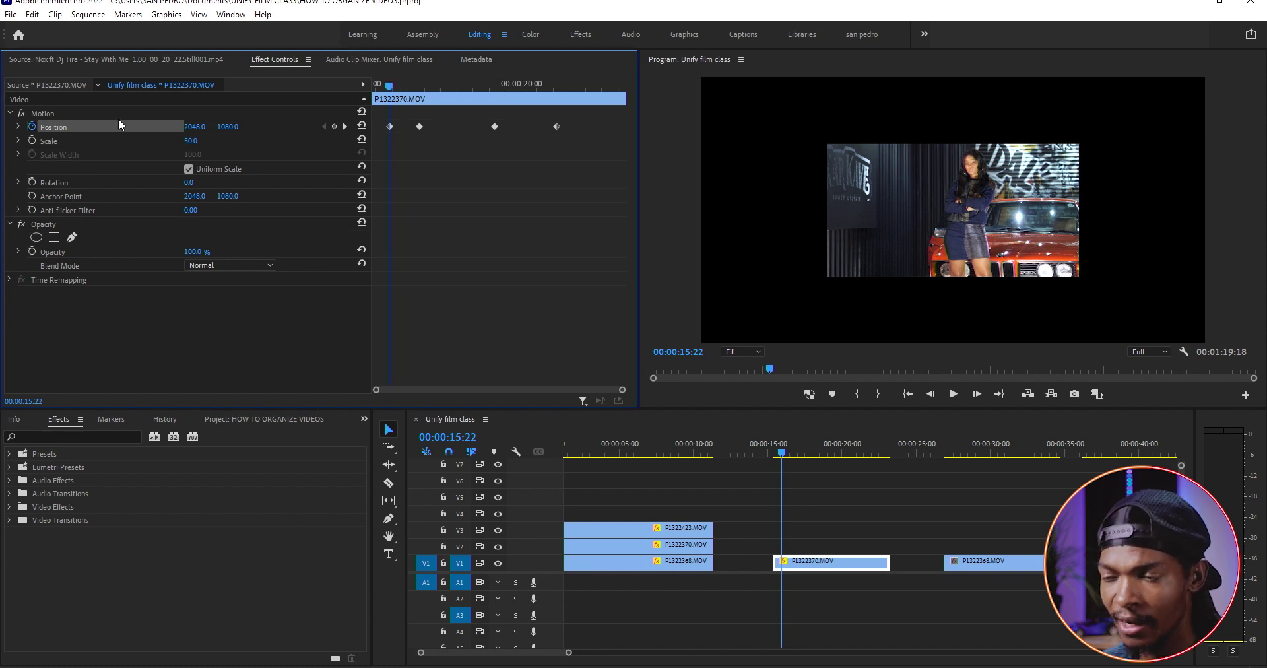
- Clear P1322370's old Position keyframes and move slightly further into the clip
{"action": "left_click", "coordinate": [32, 125]}
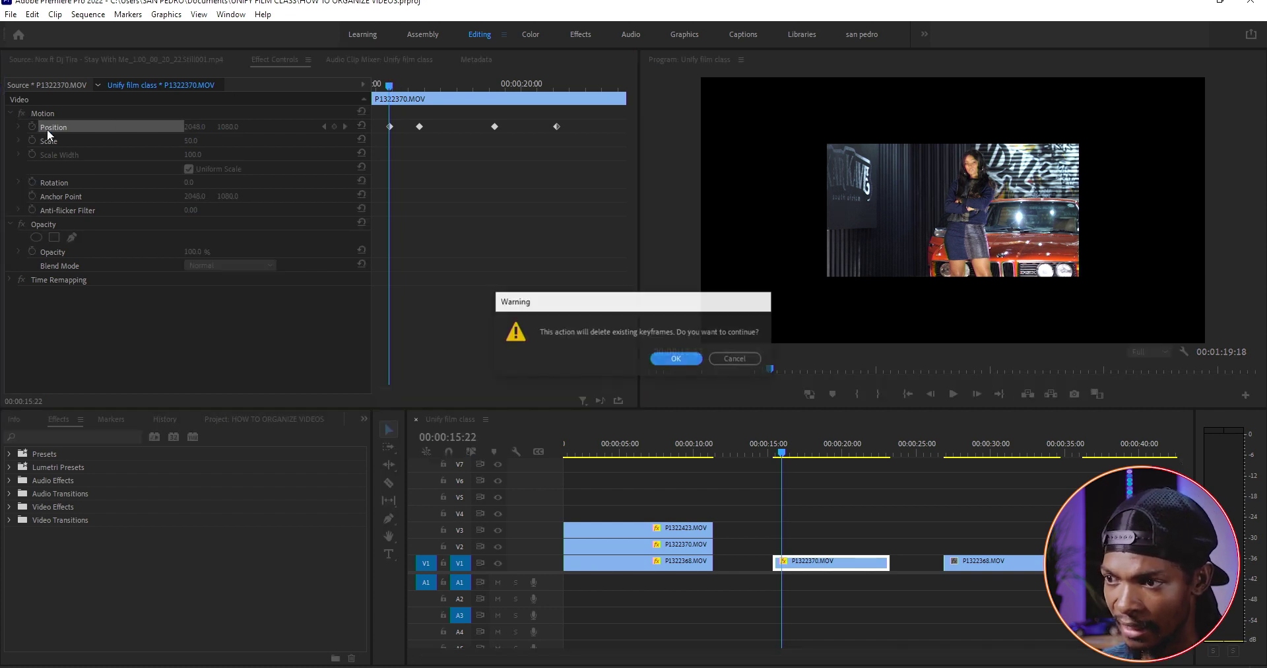
{"action": "left_click", "coordinate": [671, 362]}
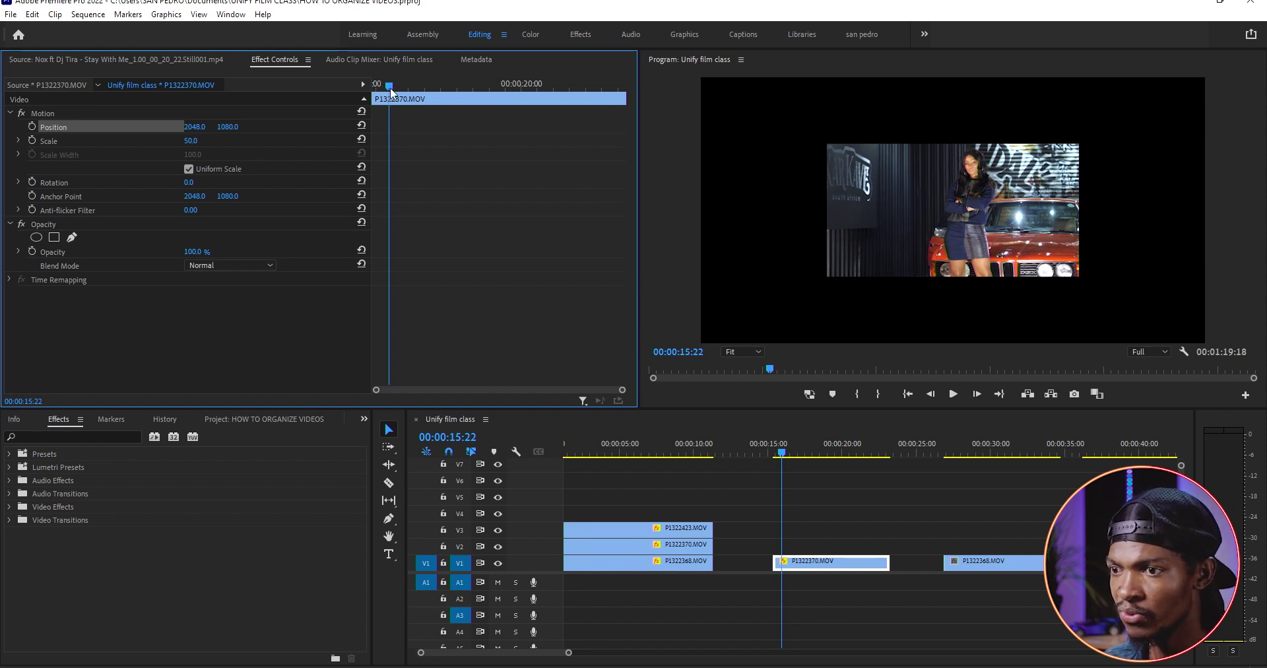
{"action": "left_click_drag", "start_coordinate": [392, 88], "coordinate": [400, 91]}
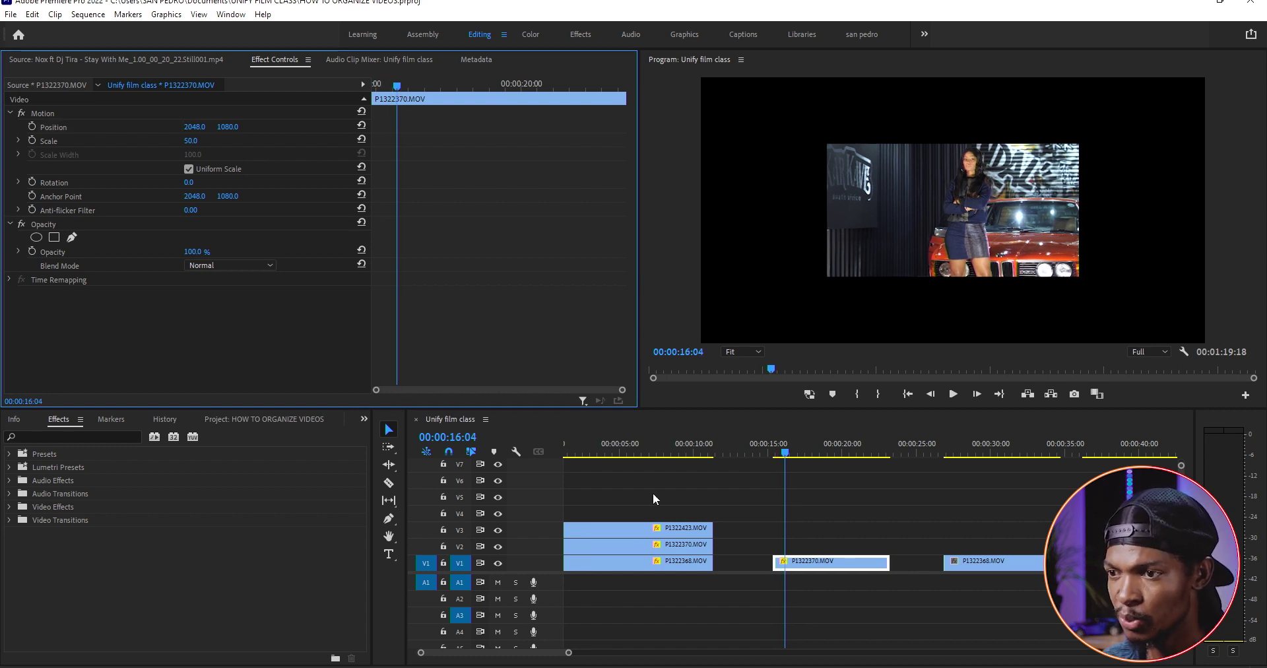
- Keyframe Position and Rotation, ending at Position X 2997 and Rotation 360
{"action": "left_click", "coordinate": [31, 125]}
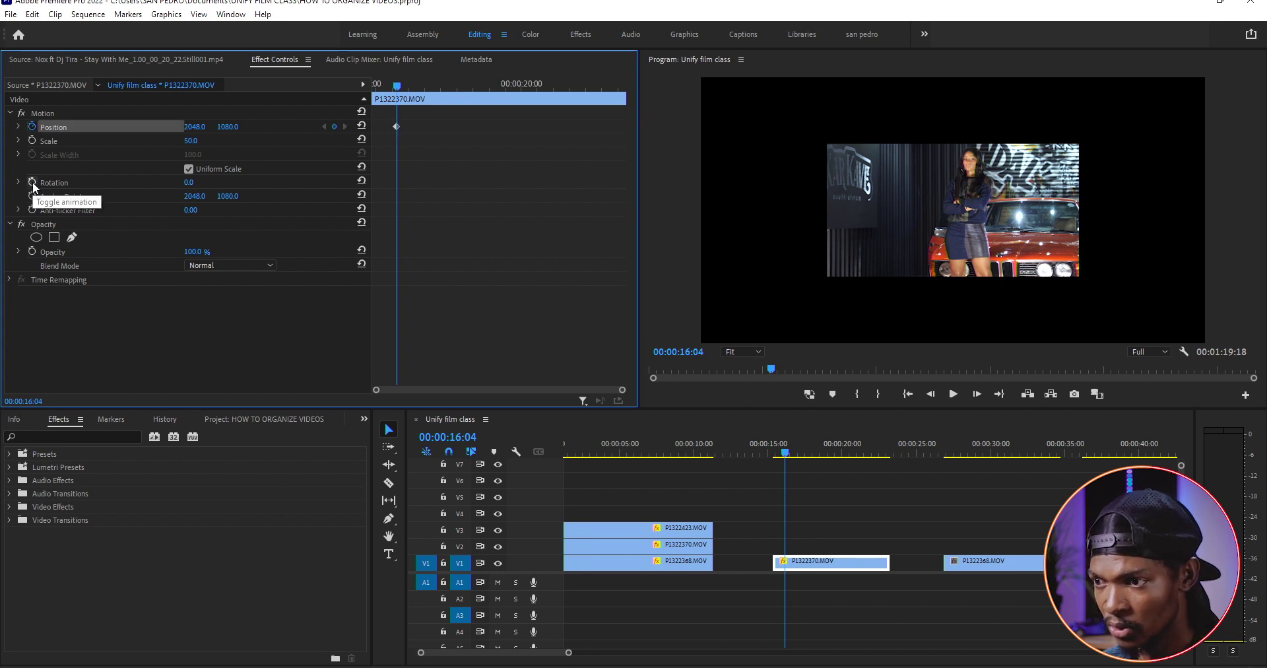
{"action": "left_click", "coordinate": [31, 182]}
{"action": "key", "text": "space"}
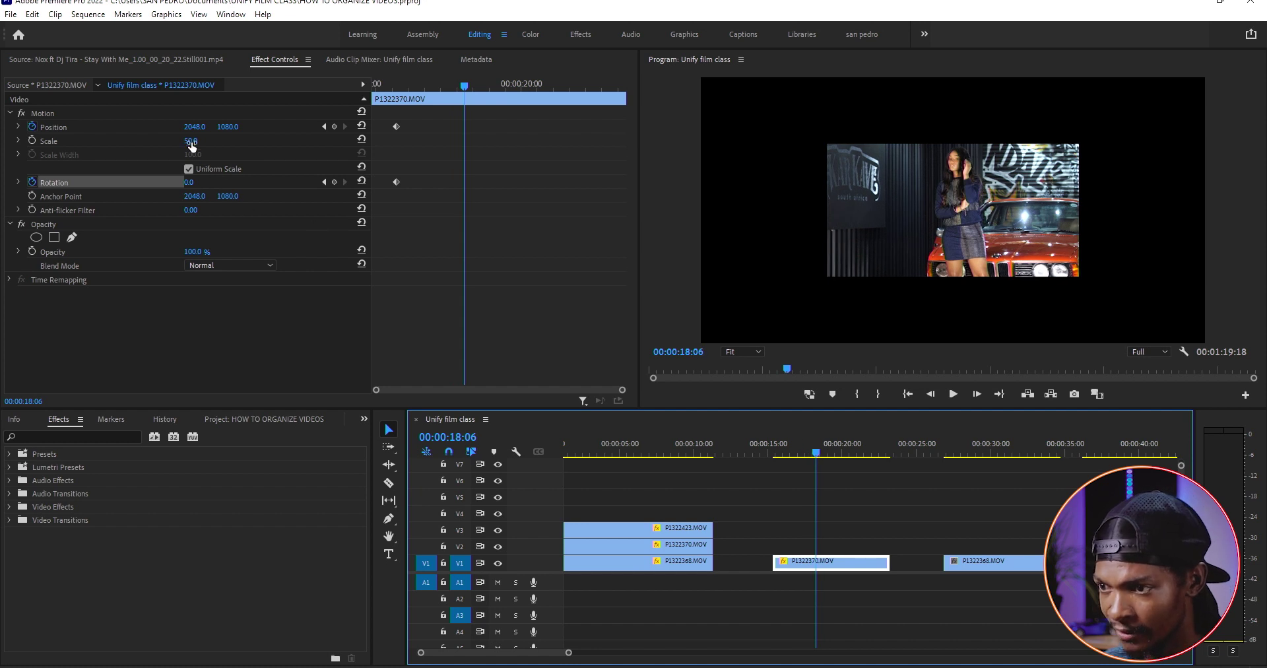
{"action": "left_click_drag", "start_coordinate": [195, 127], "coordinate": [294, 126]}
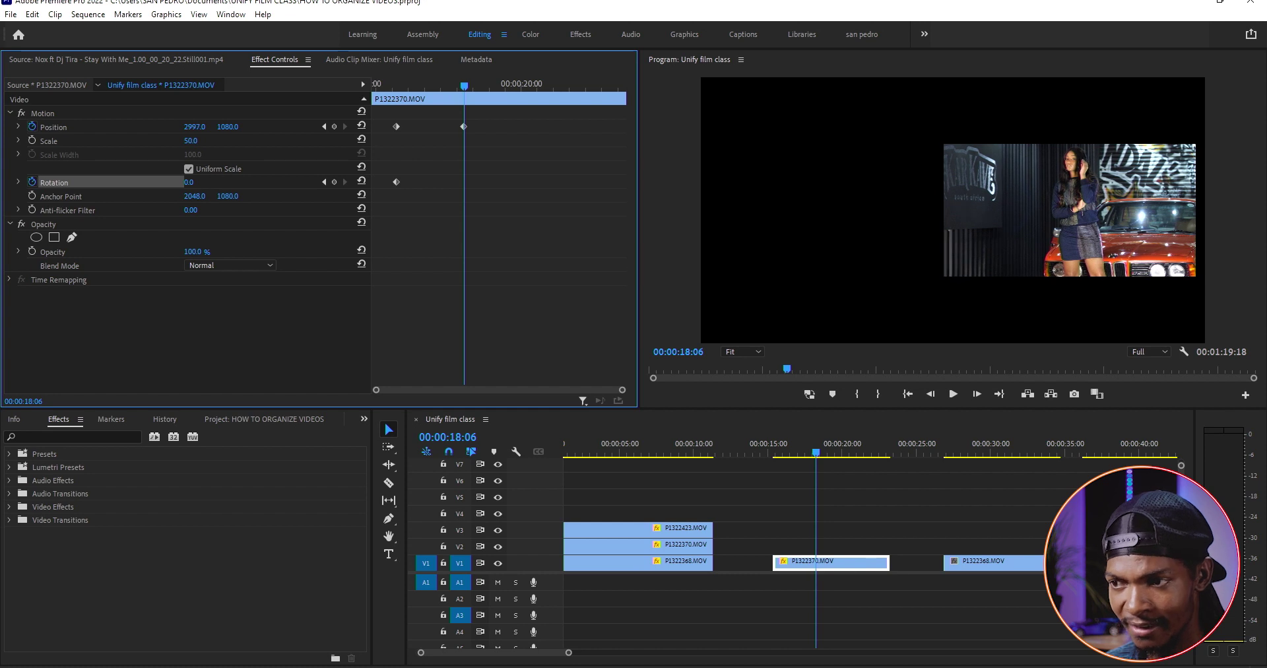
{"action": "left_click", "coordinate": [190, 182]}
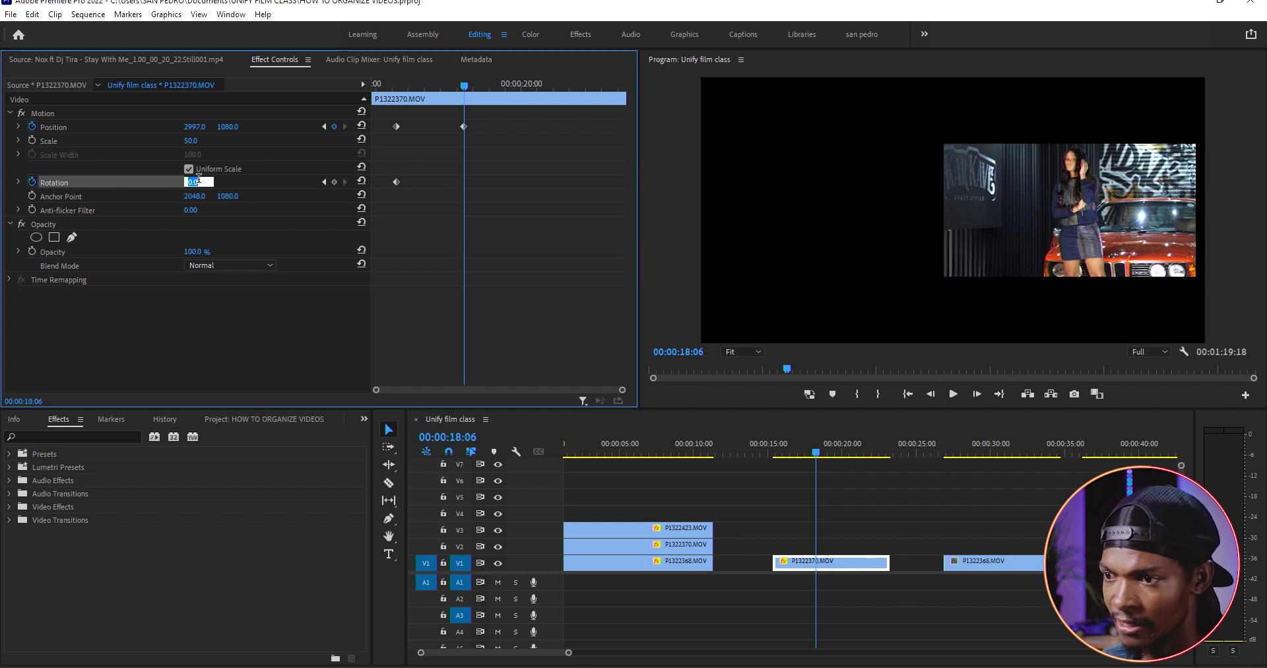
{"action": "type", "text": "360"}
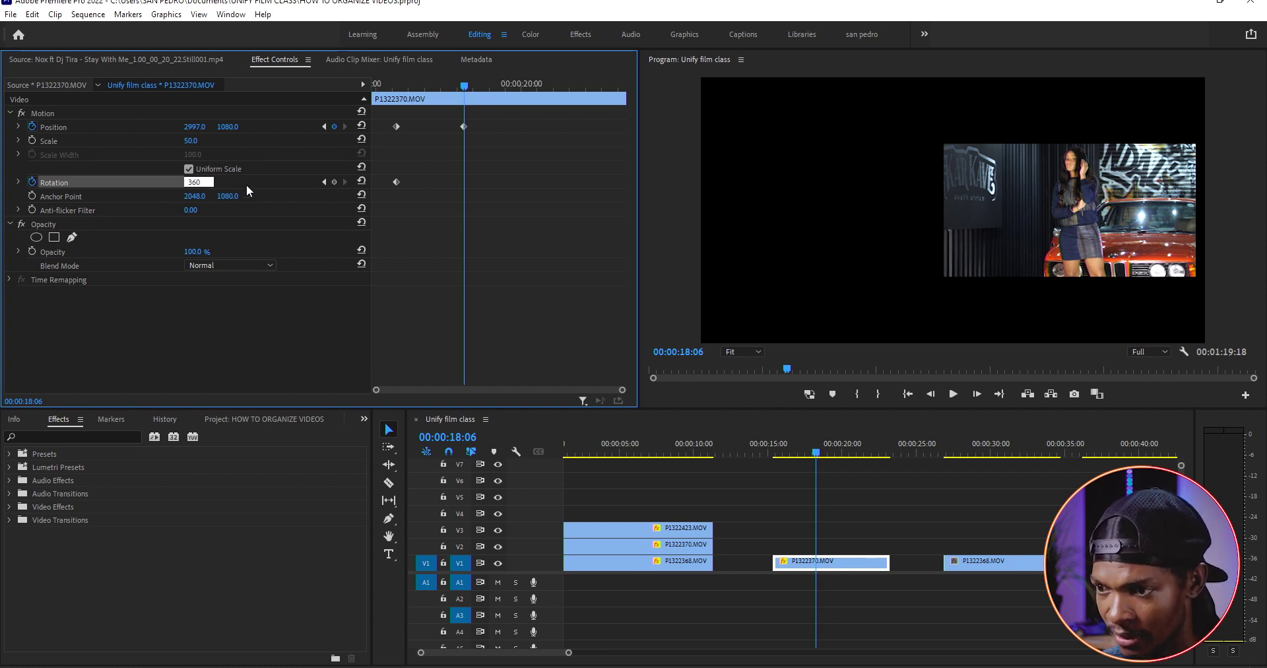
{"action": "key", "text": "Return"}
- Play the new spin-and-slide animation from its start
{"action": "left_click", "coordinate": [390, 84]}
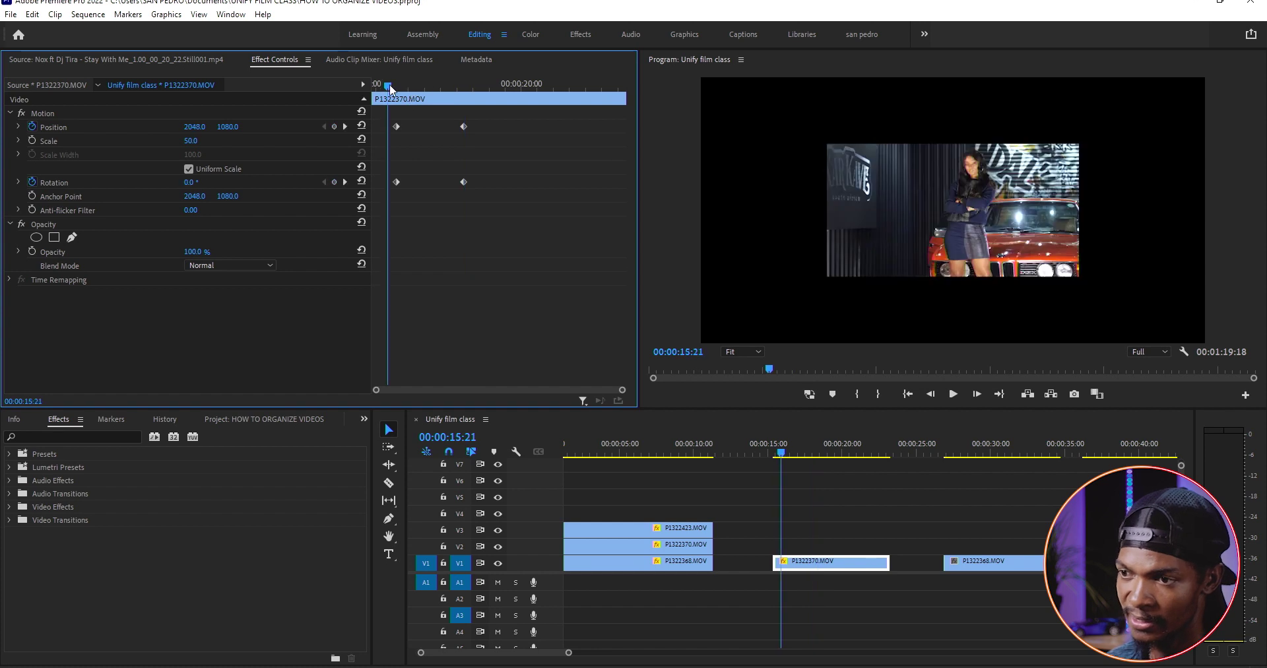
{"action": "key", "text": "space"}
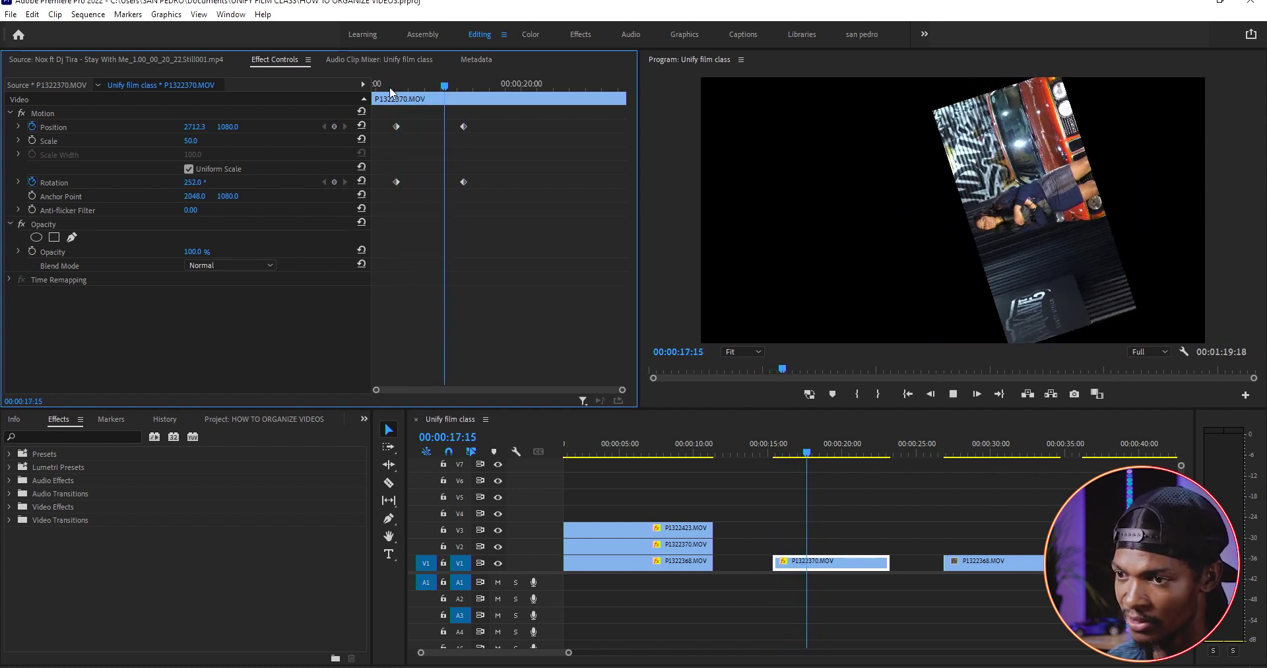
{"action": "key", "text": "space"}
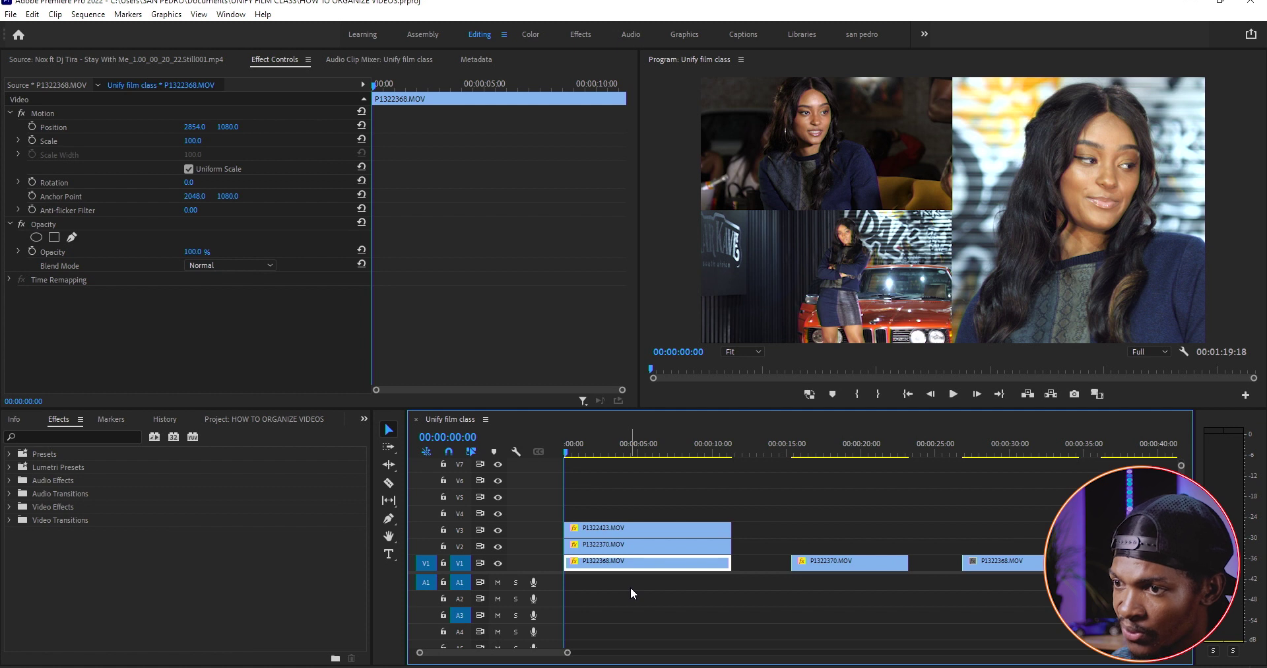
- Add Position keyframes at 00:00:02:00 for clips P1322423 and P1322368
{"action": "left_click_drag", "start_coordinate": [572, 452], "coordinate": [597, 456]}
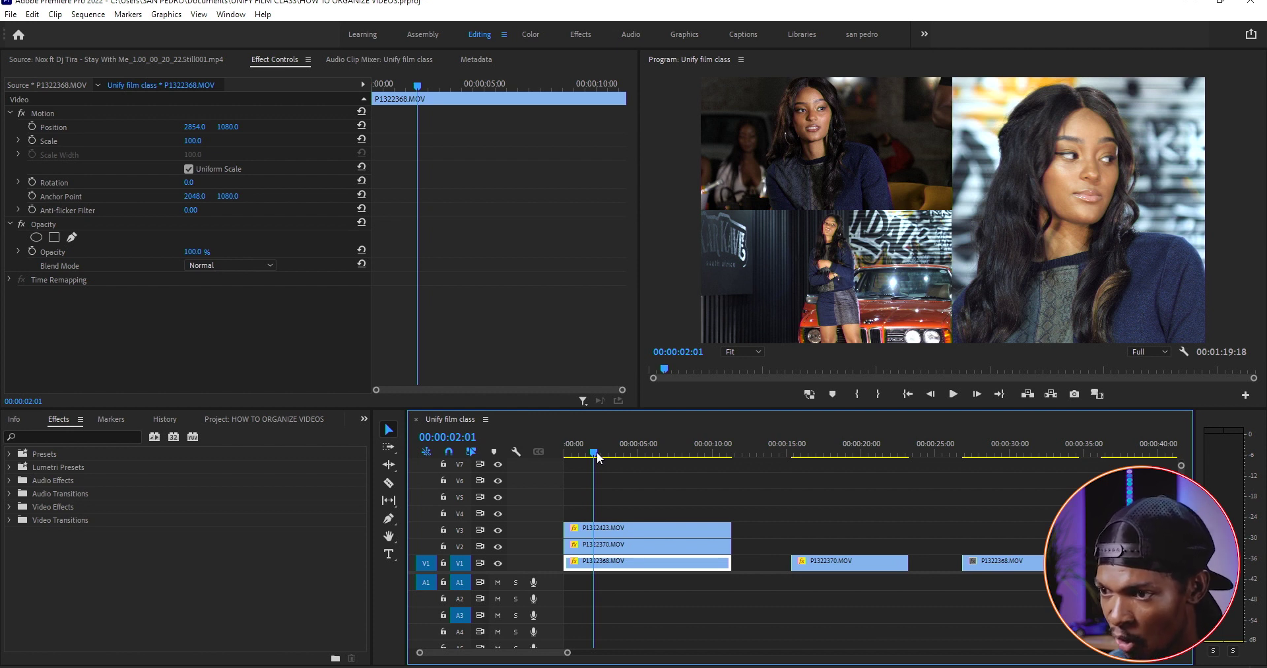
{"action": "left_click", "coordinate": [627, 528]}
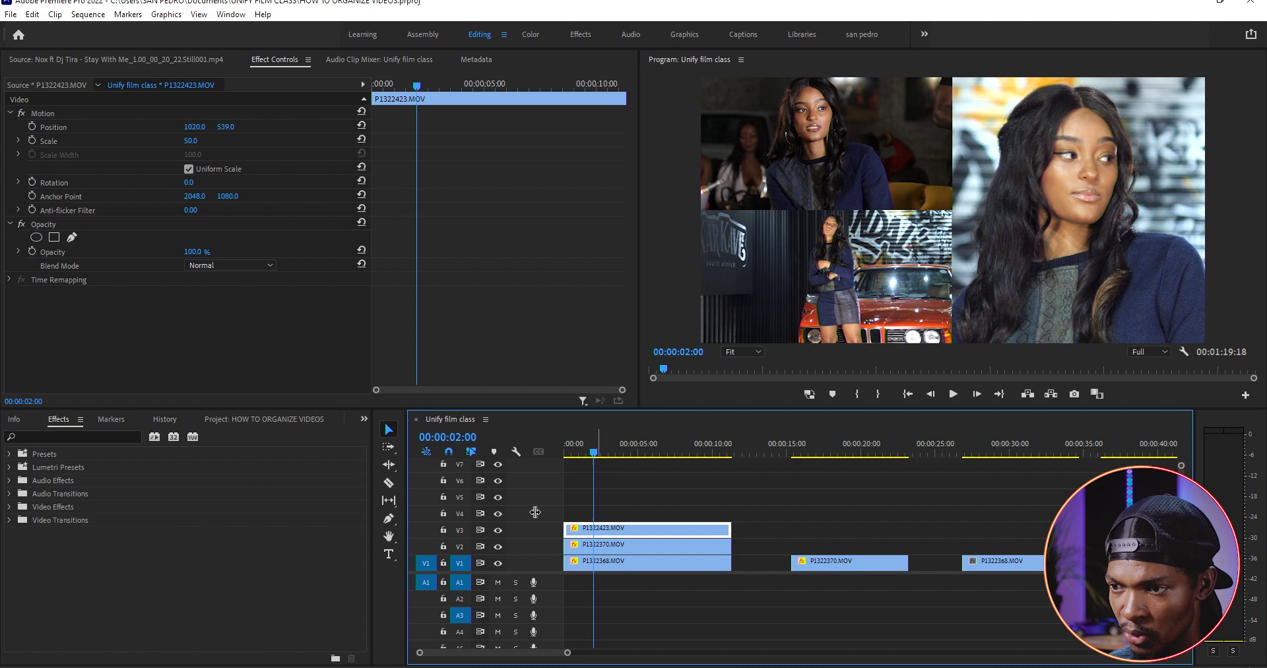
{"action": "left_click", "coordinate": [31, 125]}
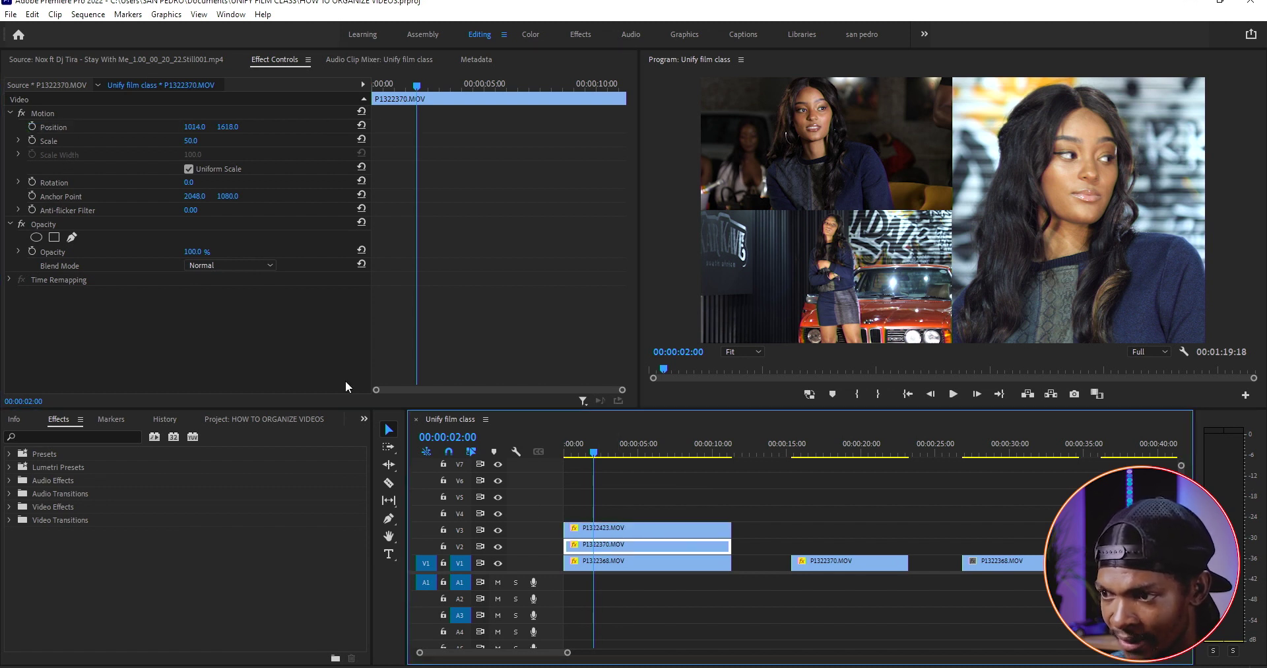
{"action": "left_click", "coordinate": [624, 562]}
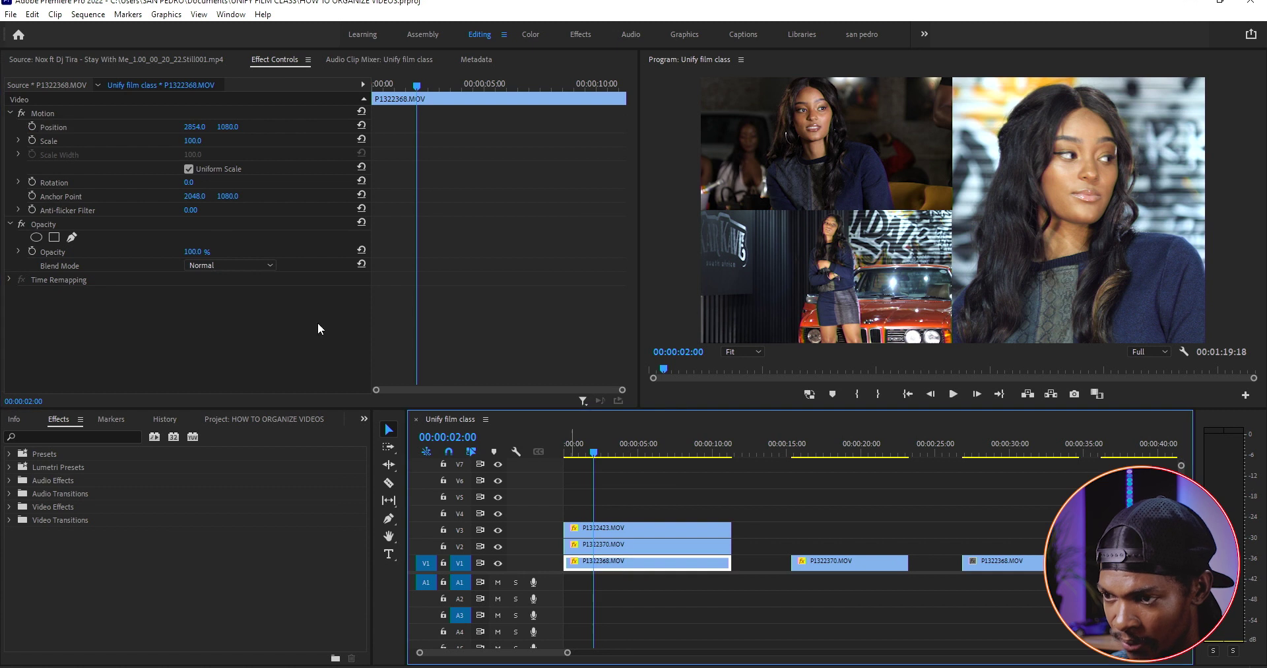
{"action": "left_click", "coordinate": [31, 126]}
- At 00:00:00:00 move the clips off-frame, P1322368 to X -1819, and play the slide-in
{"action": "key", "text": "Home"}
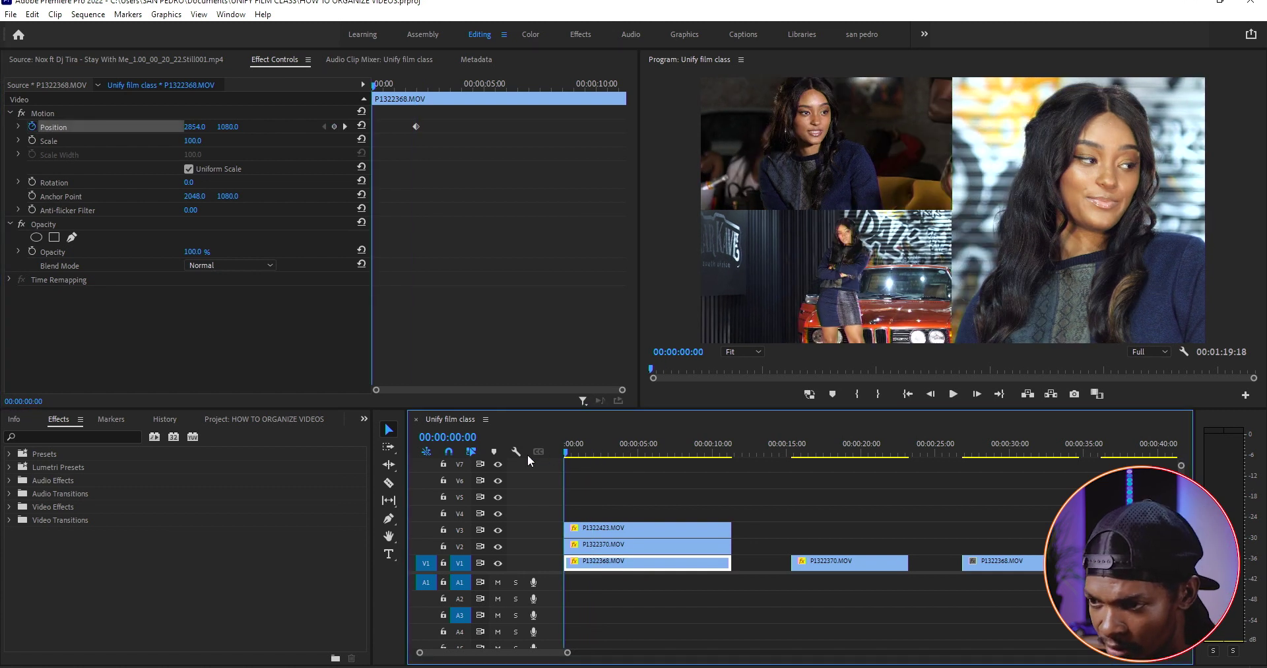
{"action": "left_click", "coordinate": [596, 531]}
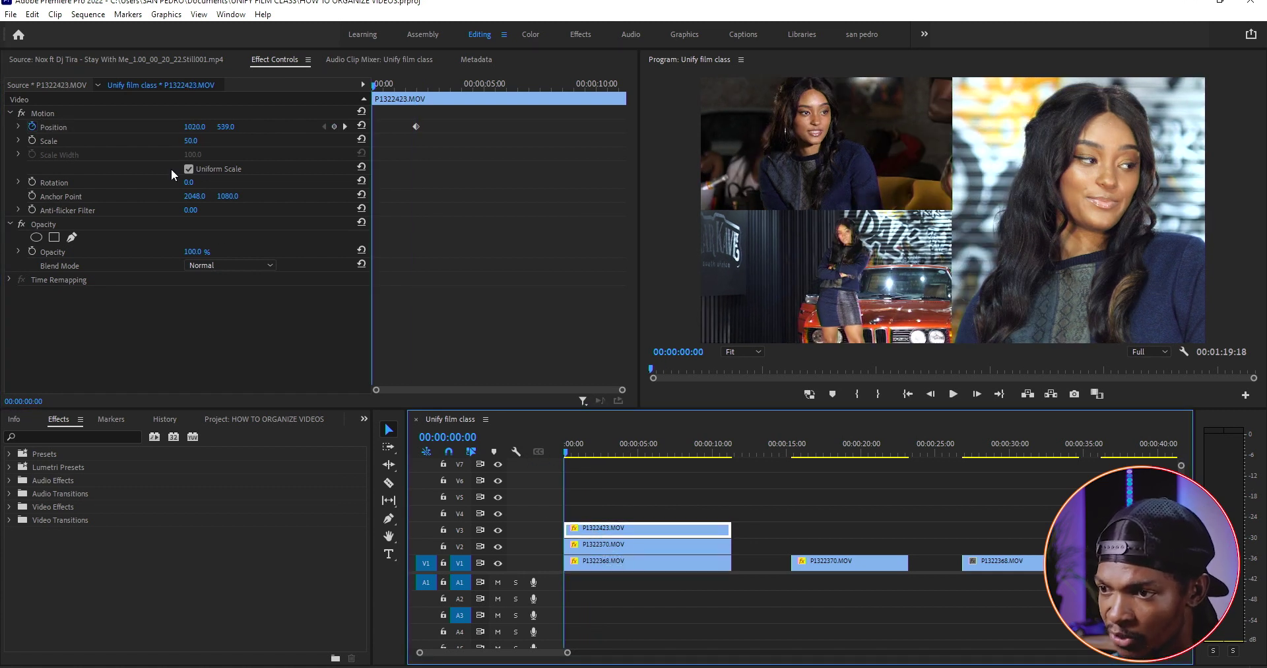
{"action": "left_click_drag", "start_coordinate": [225, 127], "coordinate": [264, 127]}
{"action": "left_click", "coordinate": [603, 546]}
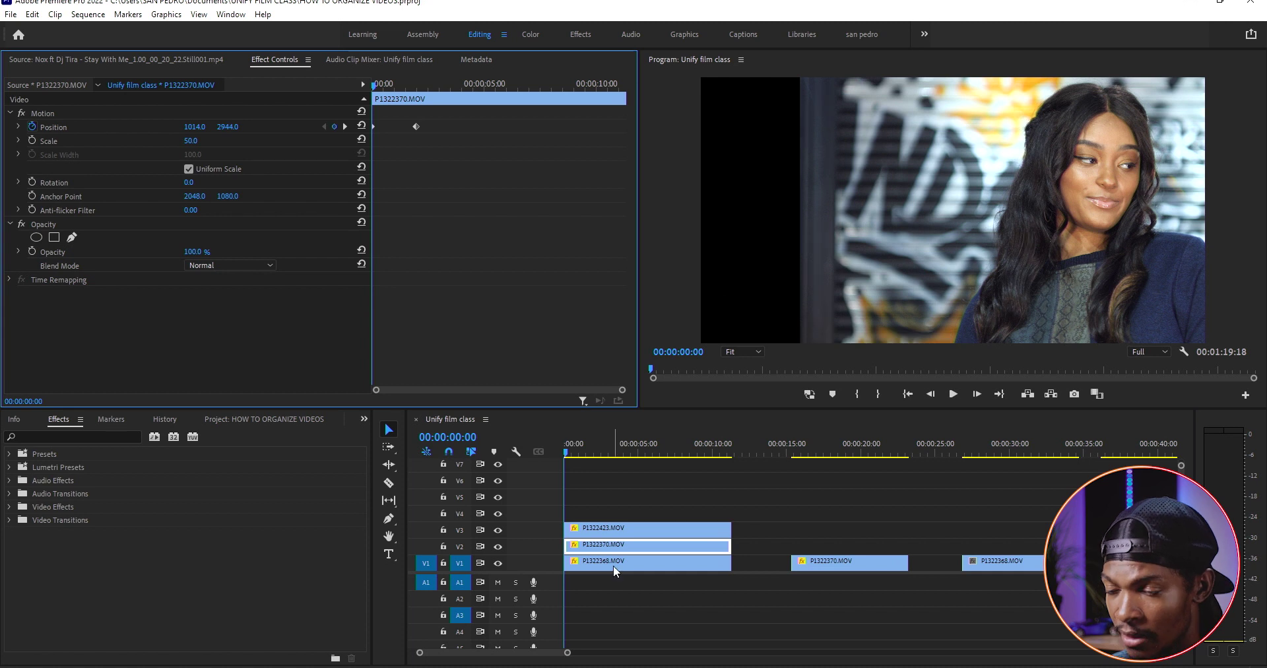
{"action": "left_click", "coordinate": [614, 565]}
{"action": "key", "text": "space"}
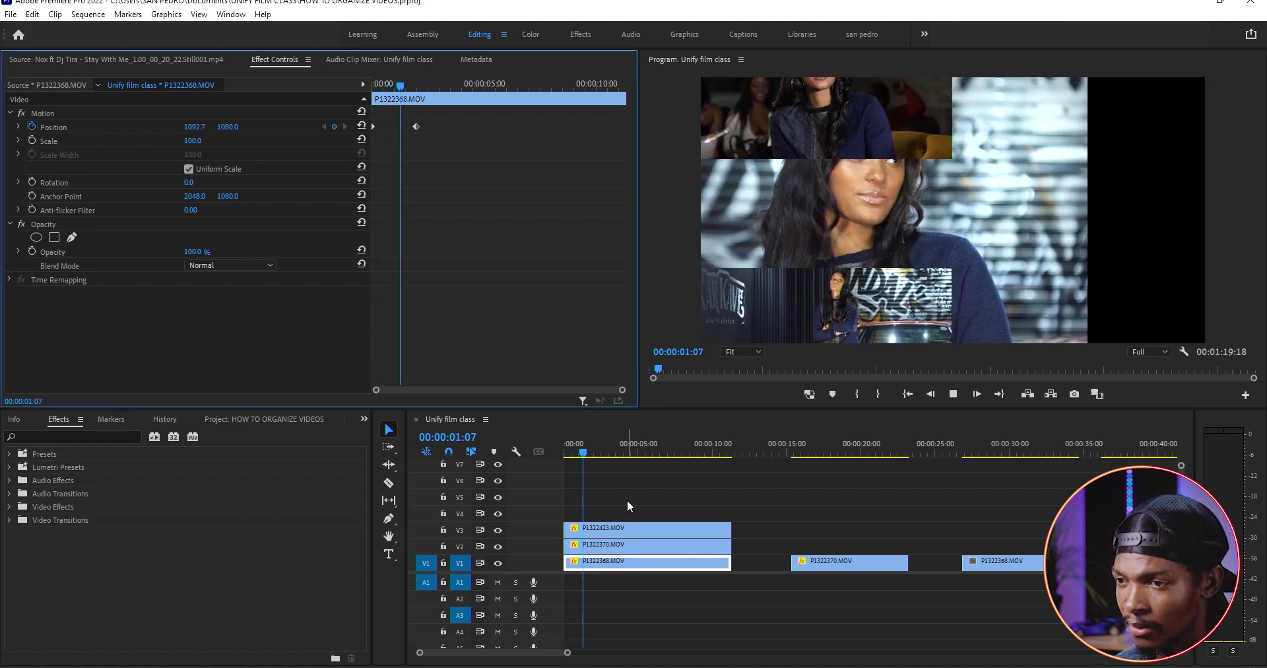
{"action": "key", "text": "space"}
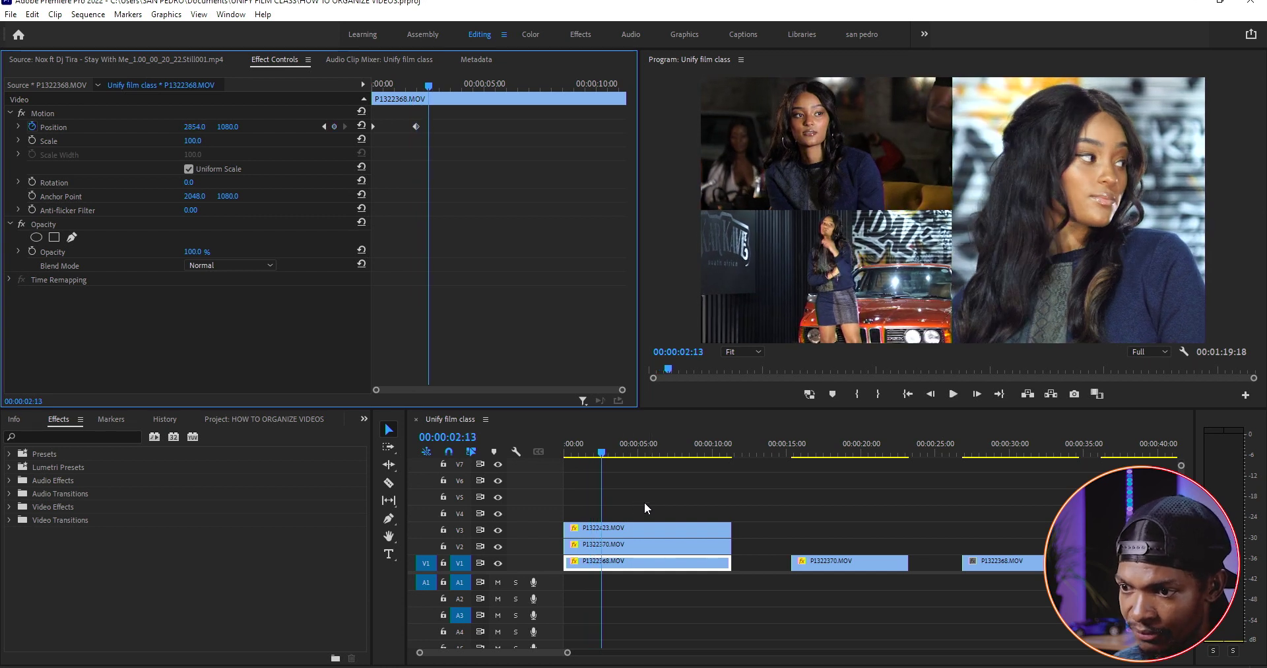
- At 5:00 add a Scale keyframe on P1322423 and a Position keyframe on P1322370
{"action": "left_click", "coordinate": [417, 85]}
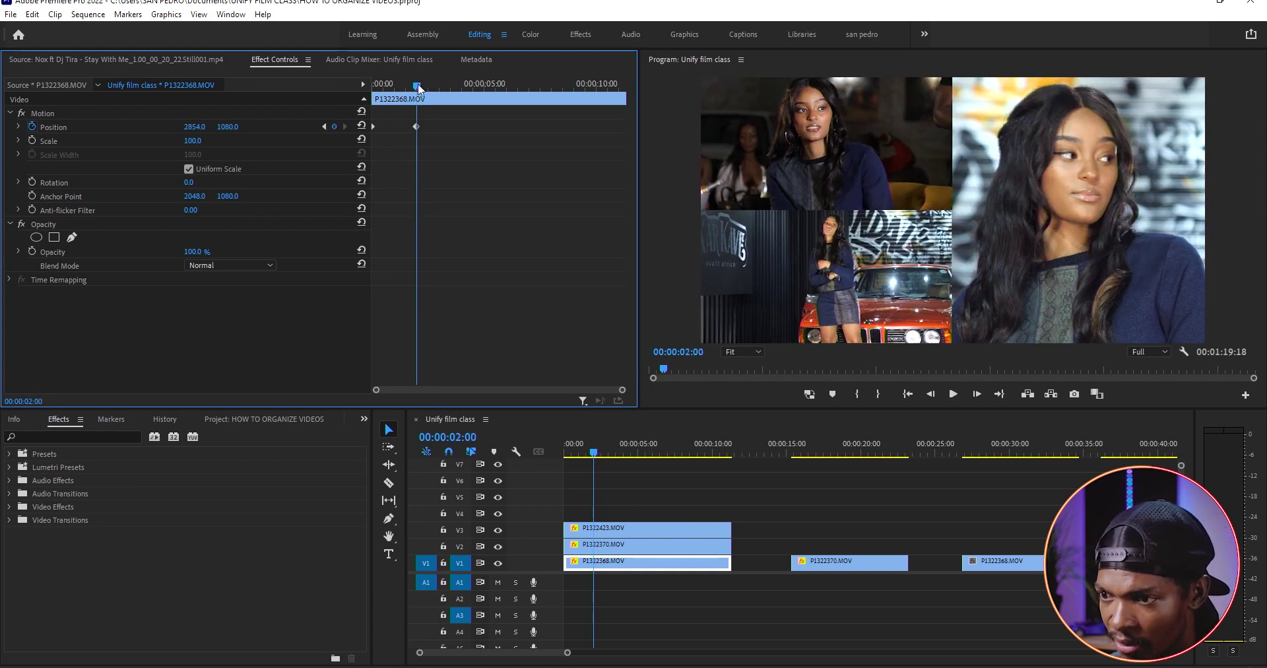
{"action": "left_click_drag", "start_coordinate": [418, 83], "coordinate": [485, 97]}
{"action": "left_click", "coordinate": [667, 529]}
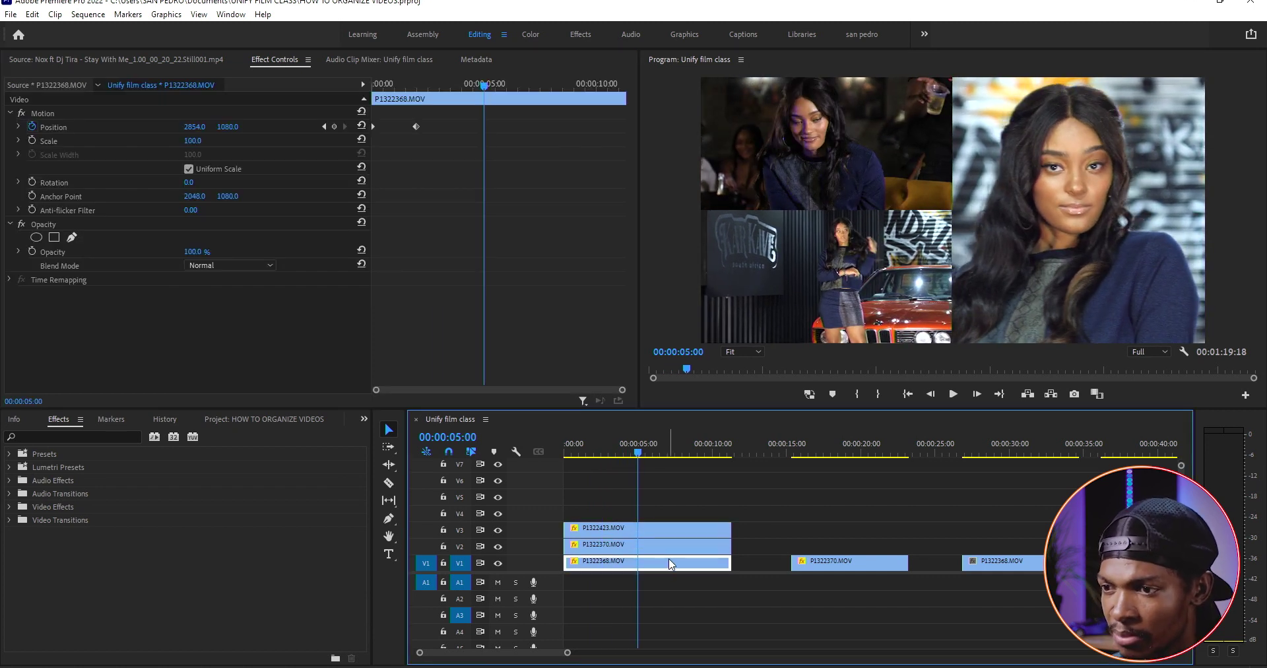
{"action": "left_click", "coordinate": [657, 534]}
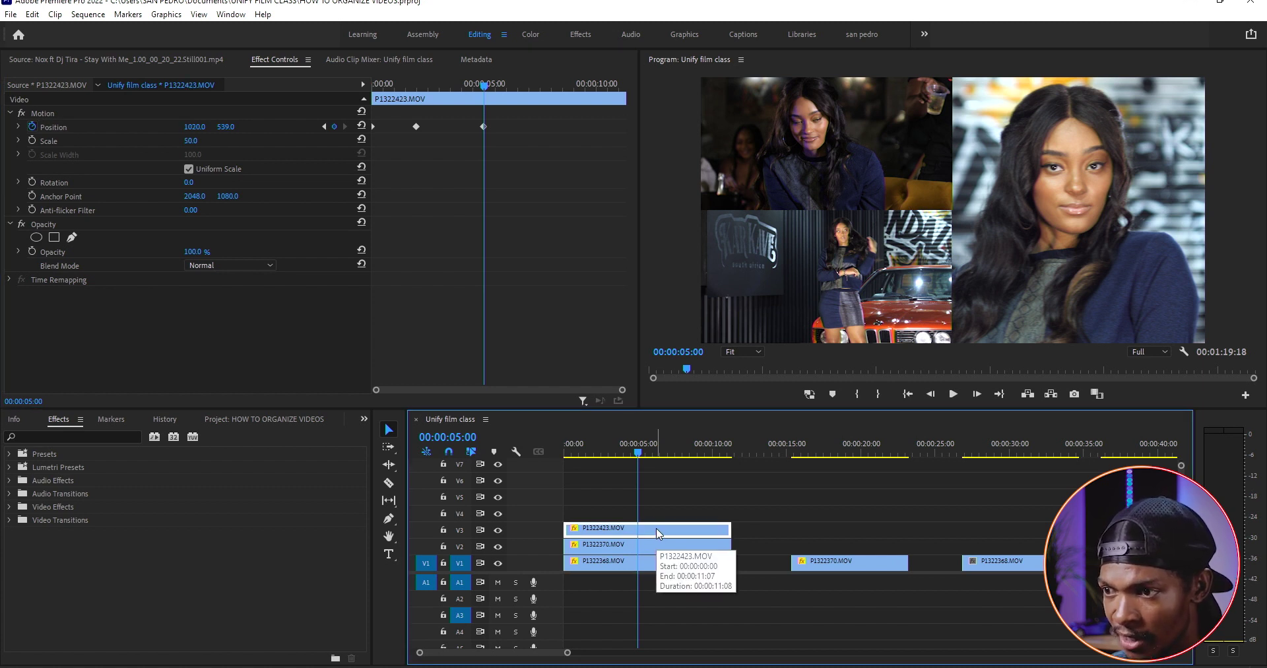
{"action": "left_click", "coordinate": [31, 140]}
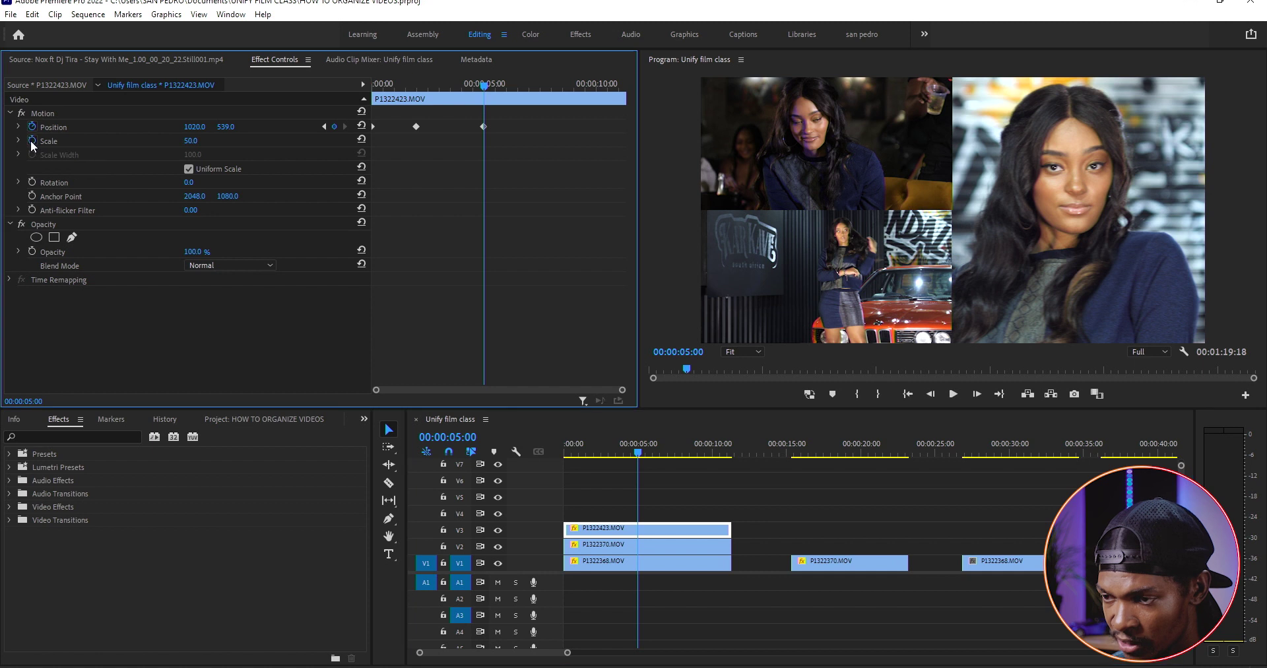
{"action": "left_click", "coordinate": [624, 545]}
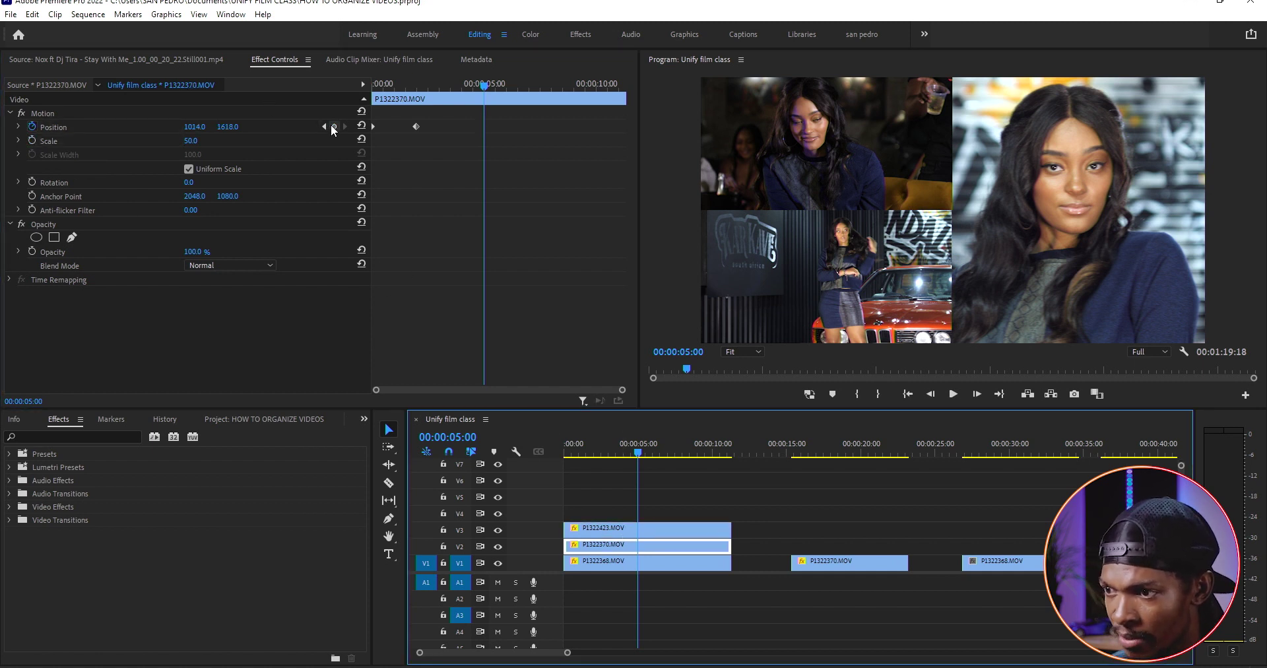
{"action": "left_click", "coordinate": [332, 125]}
{"action": "left_click", "coordinate": [614, 562]}
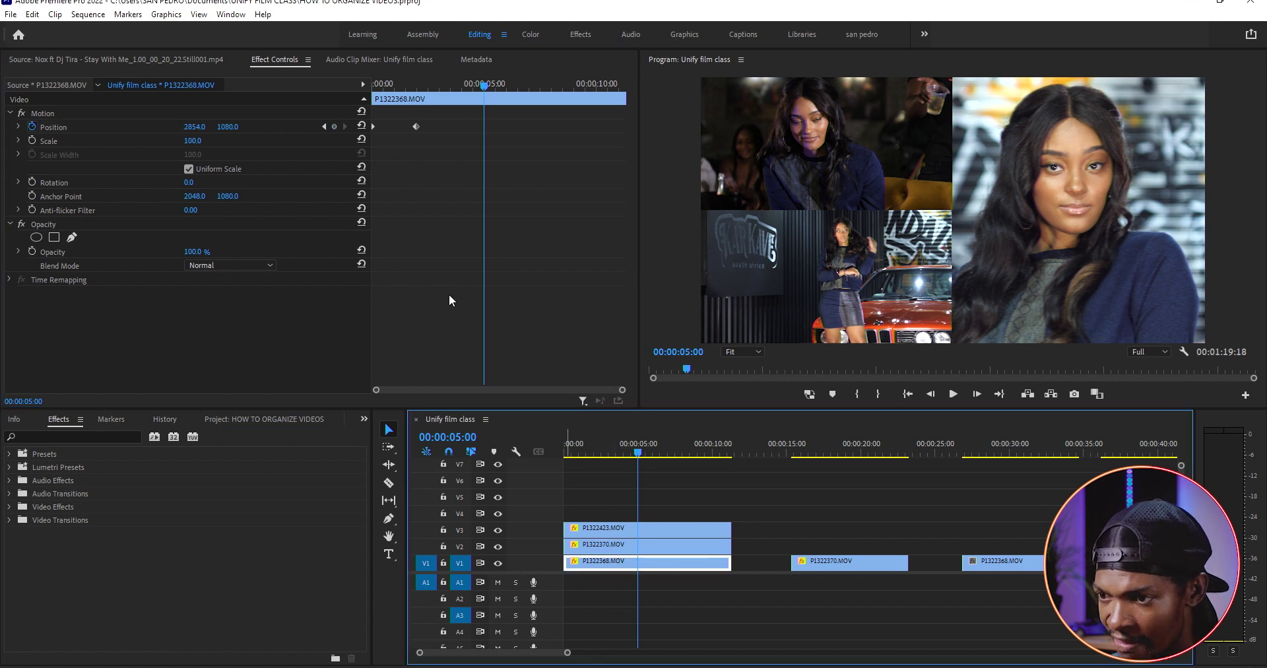
{"action": "left_click", "coordinate": [643, 545]}
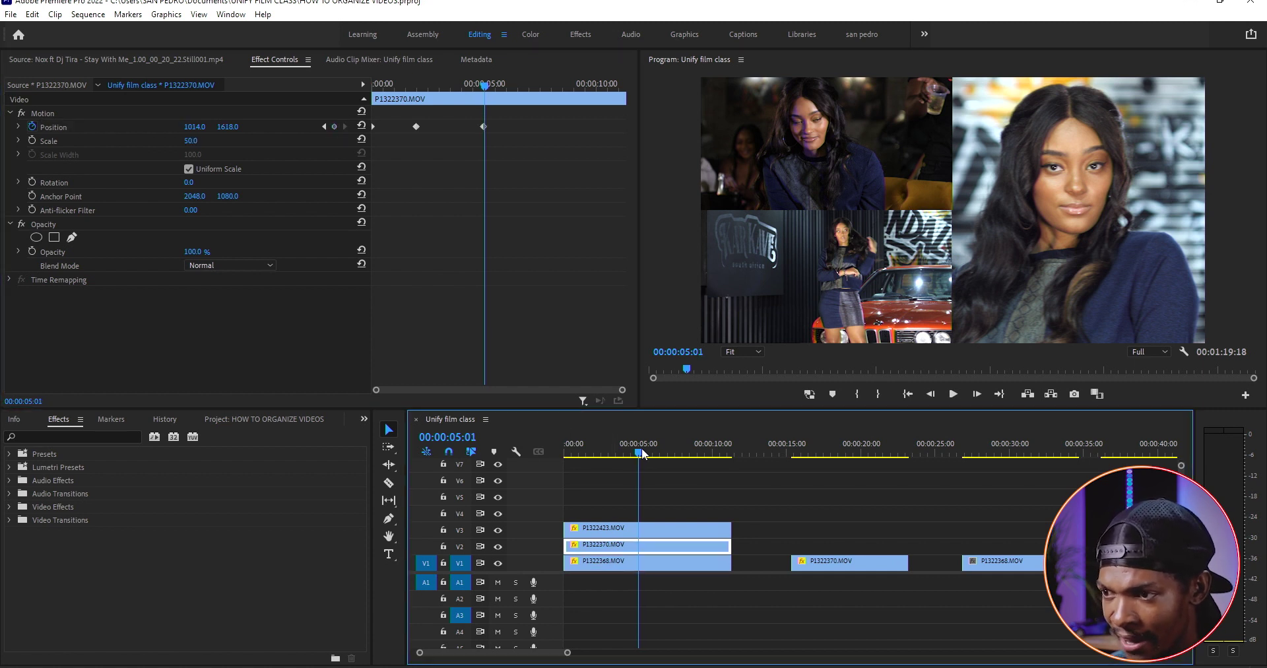
- At 6:09 push the side clips off-screen and scale P1322423 to 100
{"action": "left_click_drag", "start_coordinate": [639, 454], "coordinate": [660, 455]}
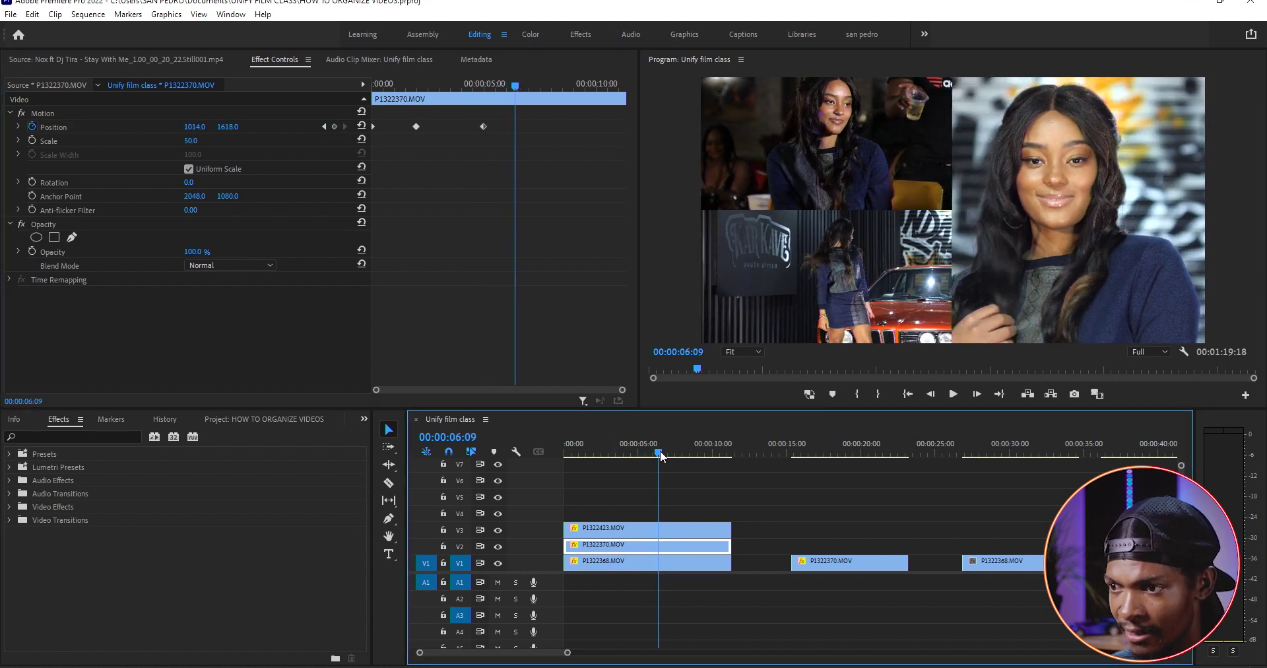
{"action": "left_click_drag", "start_coordinate": [190, 127], "coordinate": [152, 127]}
{"action": "left_click", "coordinate": [622, 550]}
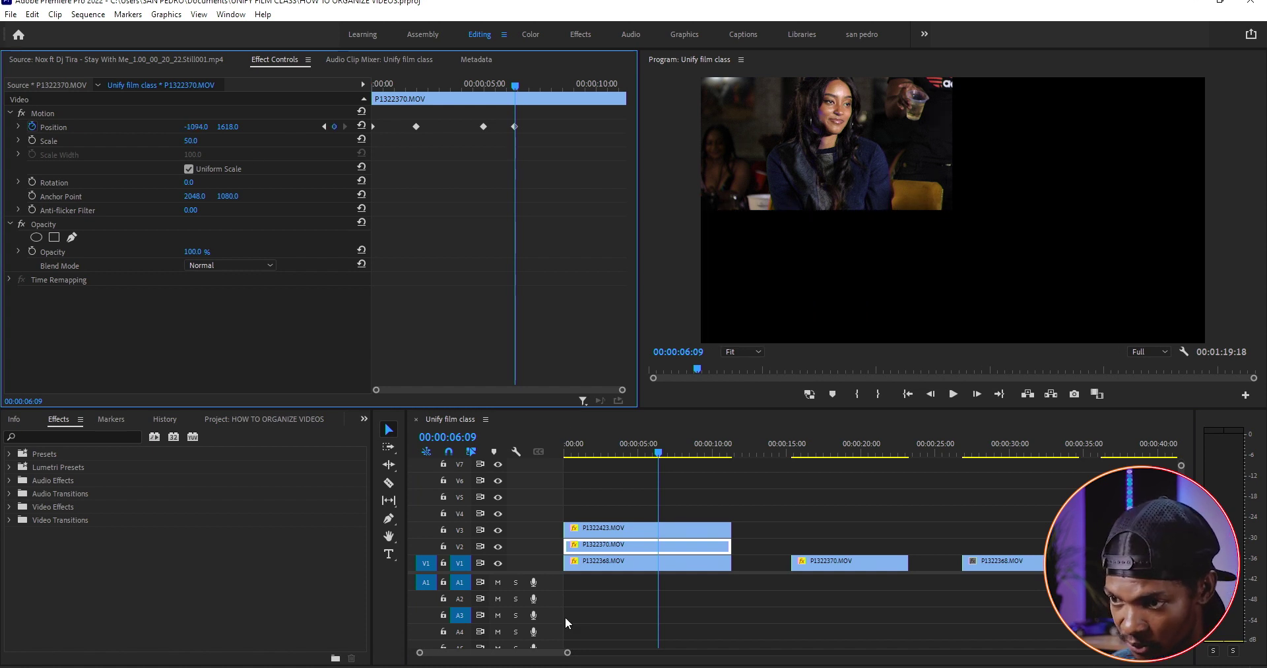
{"action": "left_click", "coordinate": [642, 533]}
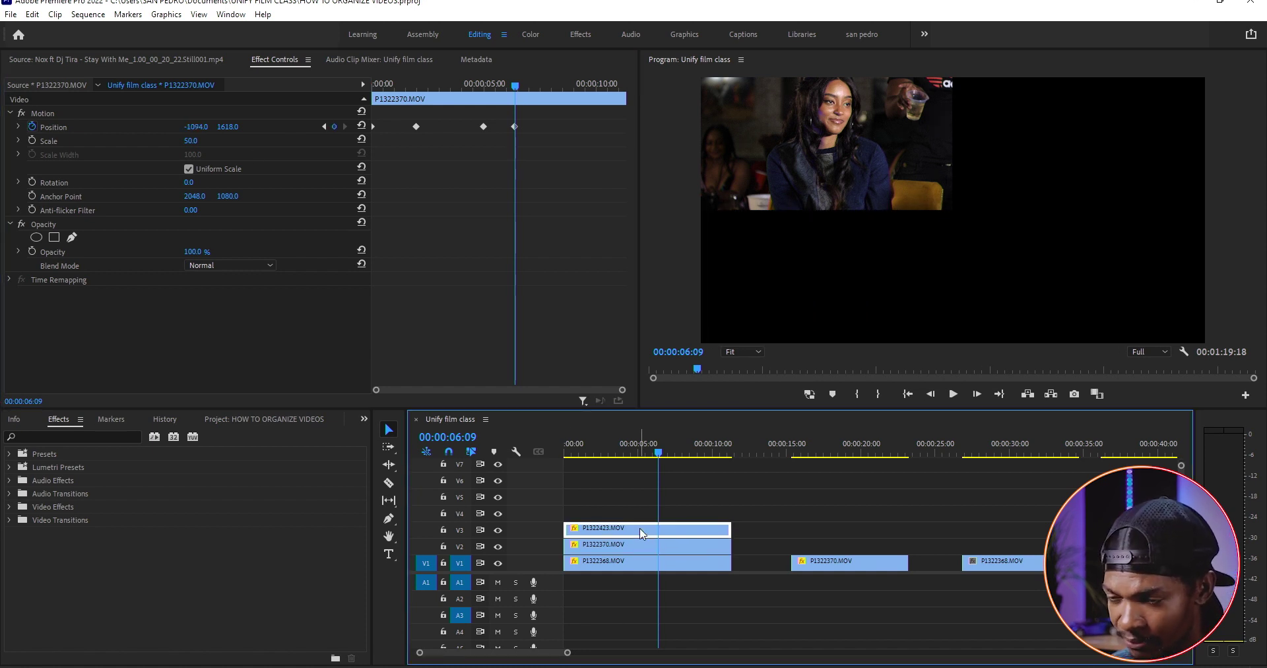
{"action": "left_click", "coordinate": [190, 142]}
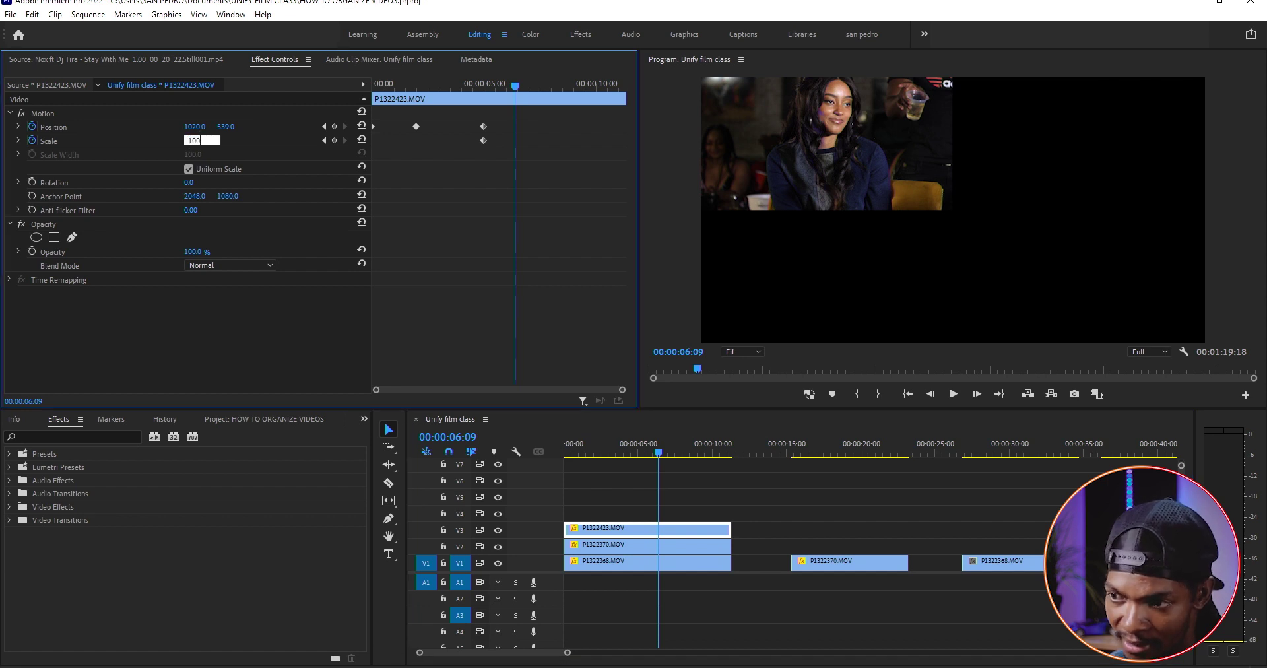
{"action": "type", "text": "100"}
{"action": "key", "text": "Return"}
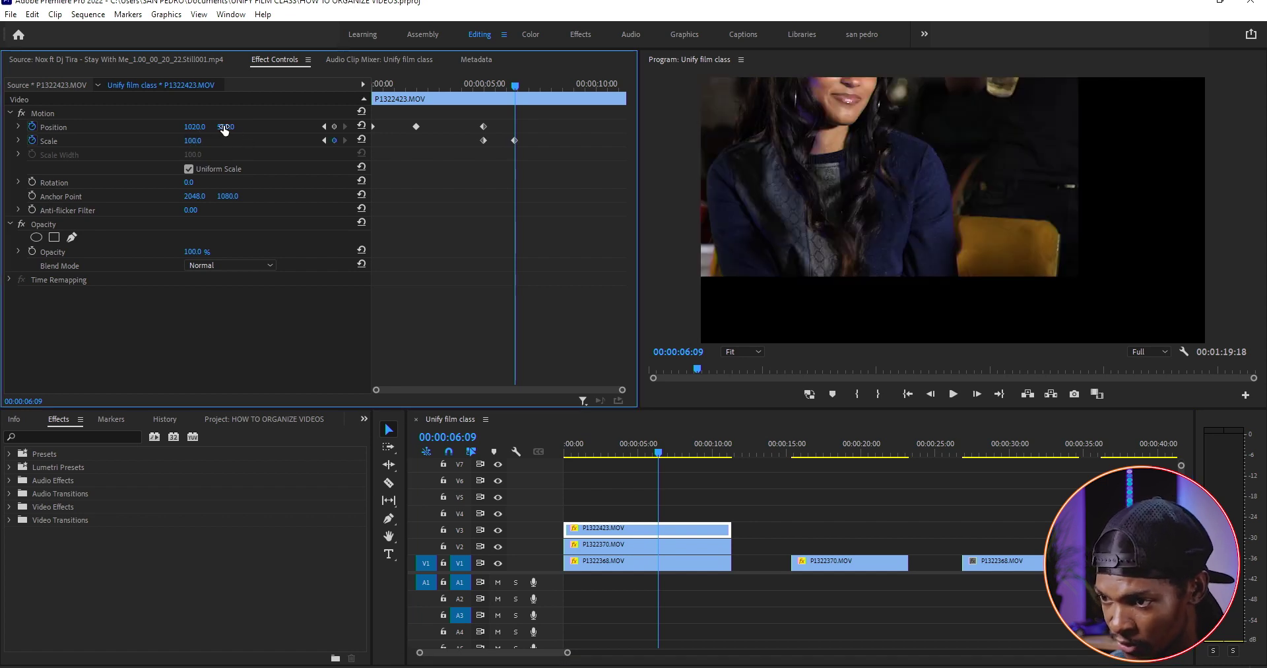
{"action": "mouse_move", "coordinate": [224, 130]}
{"action": "left_mouse_down"}
{"action": "mouse_move", "coordinate": [251, 130]}
{"action": "mouse_move", "coordinate": [189, 126]}
{"action": "mouse_move", "coordinate": [220, 138]}
{"action": "left_mouse_up"}
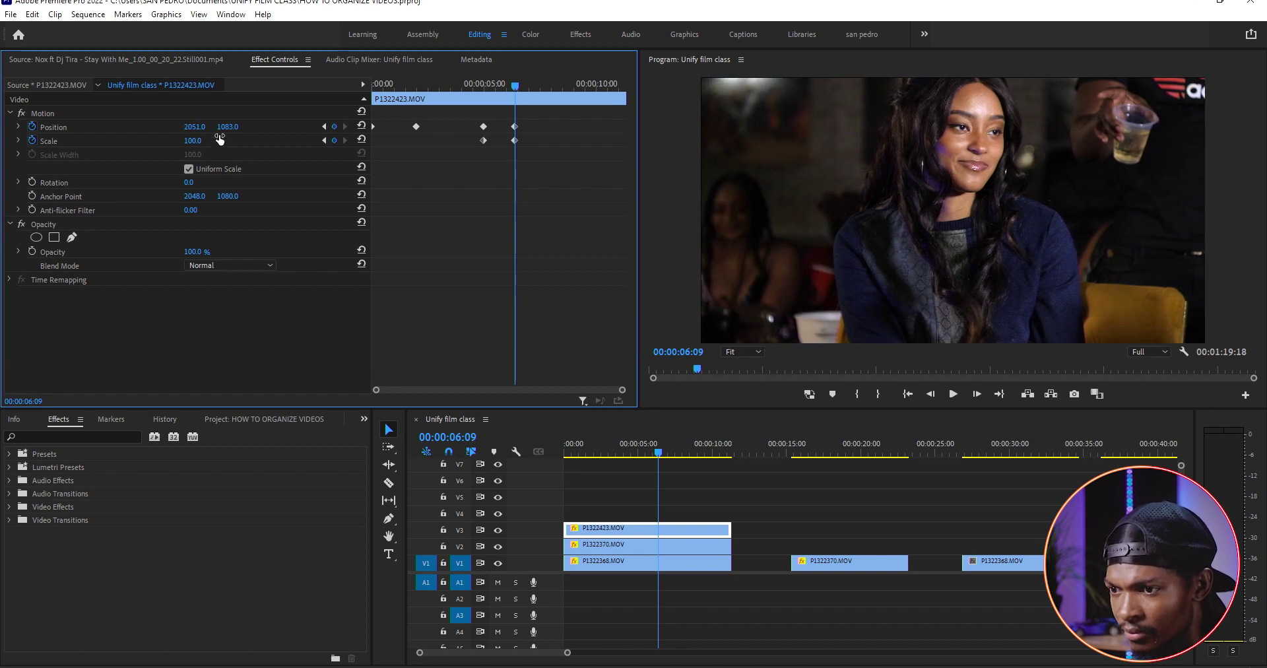
- Reset P1322423 to exact centre; ease in its 6:09 keyframes and ease out its 5:00 ones
{"action": "left_click", "coordinate": [362, 125]}
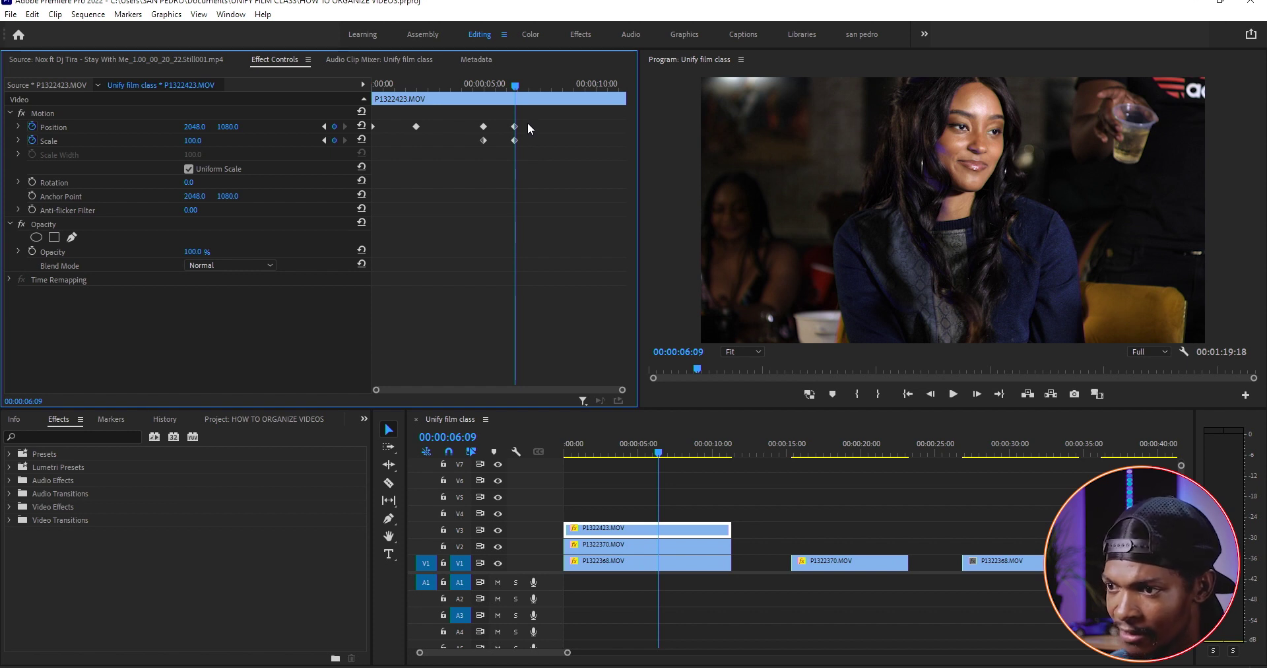
{"action": "left_click_drag", "start_coordinate": [527, 122], "coordinate": [511, 168]}
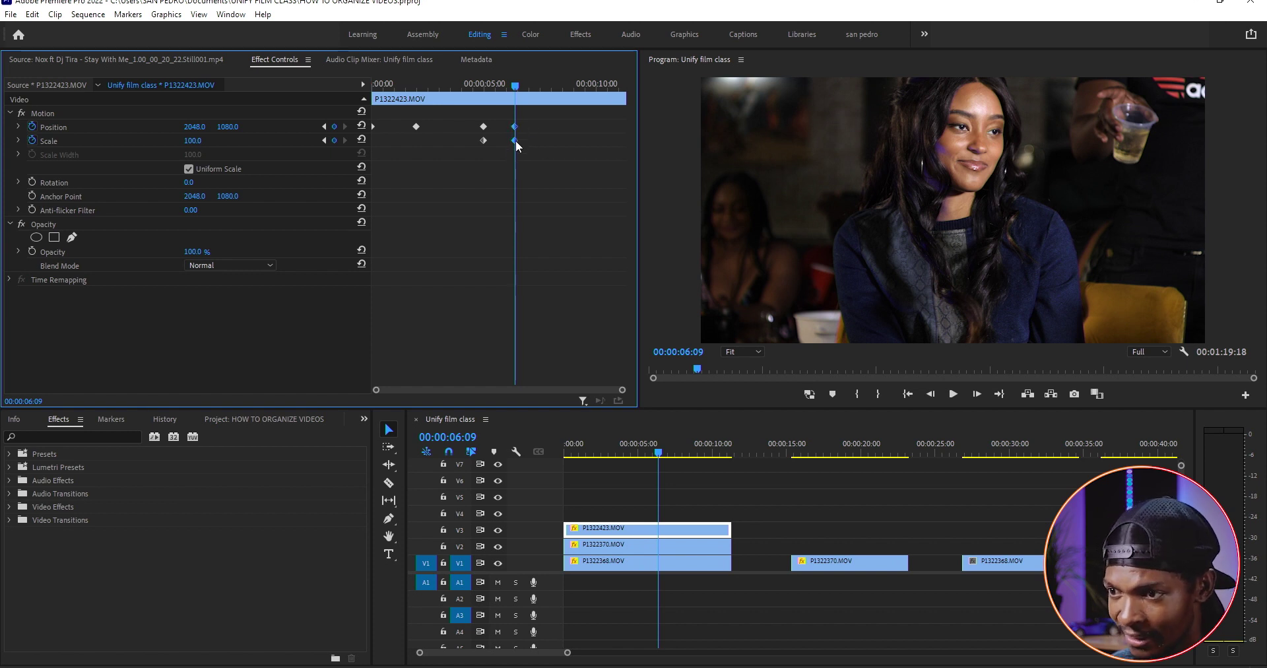
{"action": "right_click", "coordinate": [517, 145]}
{"action": "mouse_move", "coordinate": [621, 253]}
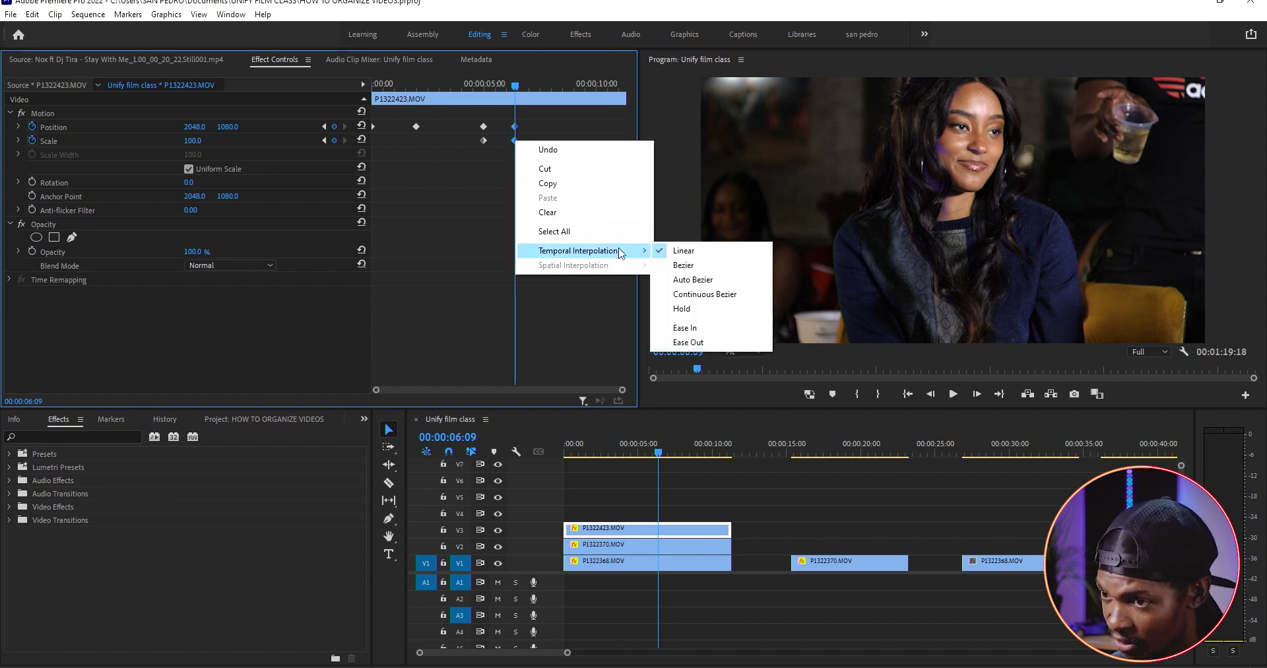
{"action": "left_click", "coordinate": [709, 328]}
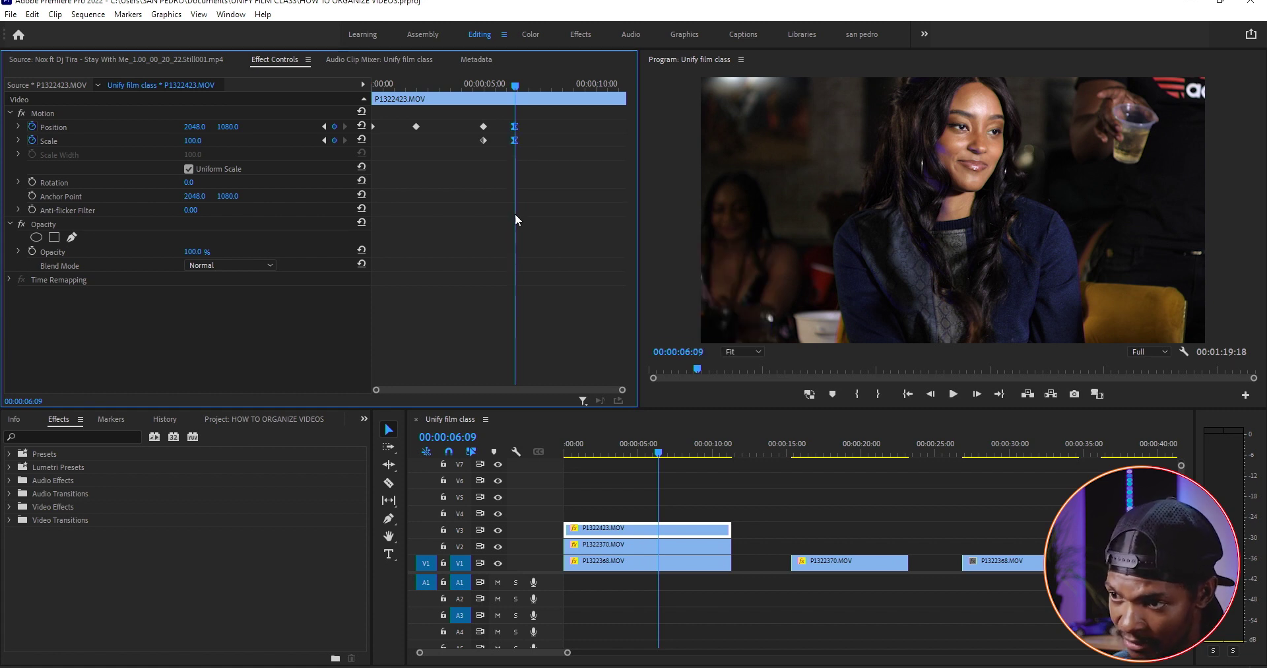
{"action": "left_click_drag", "start_coordinate": [491, 116], "coordinate": [463, 150]}
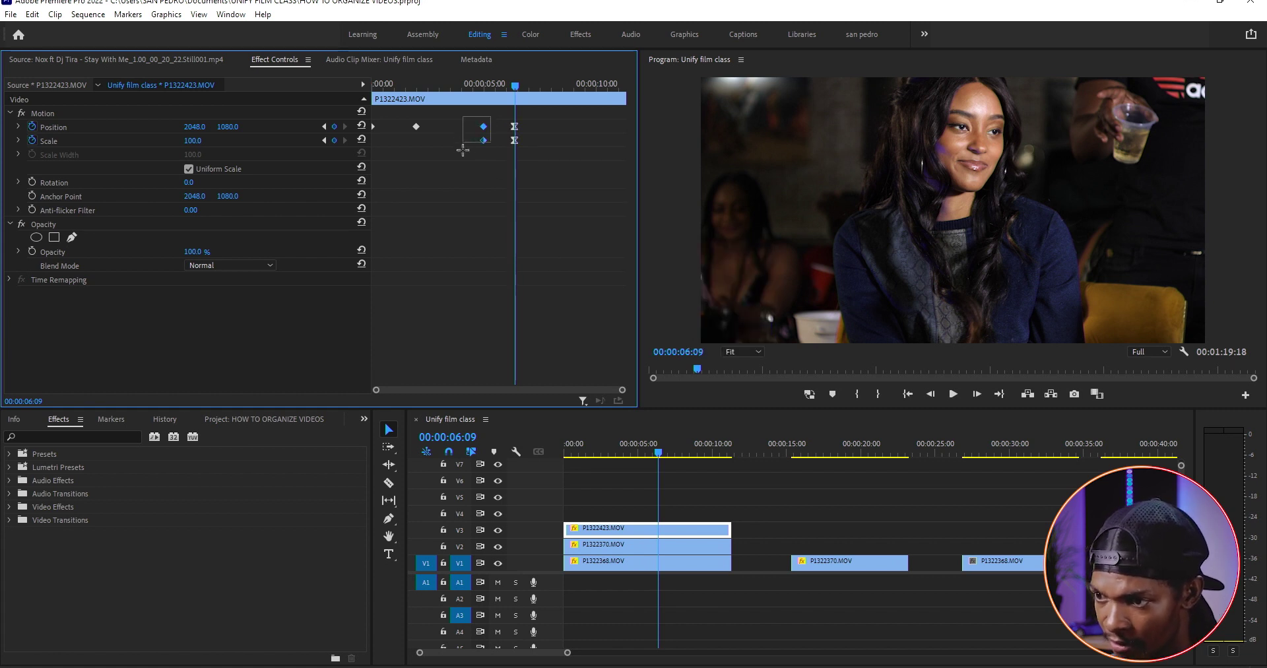
{"action": "right_click", "coordinate": [485, 140]}
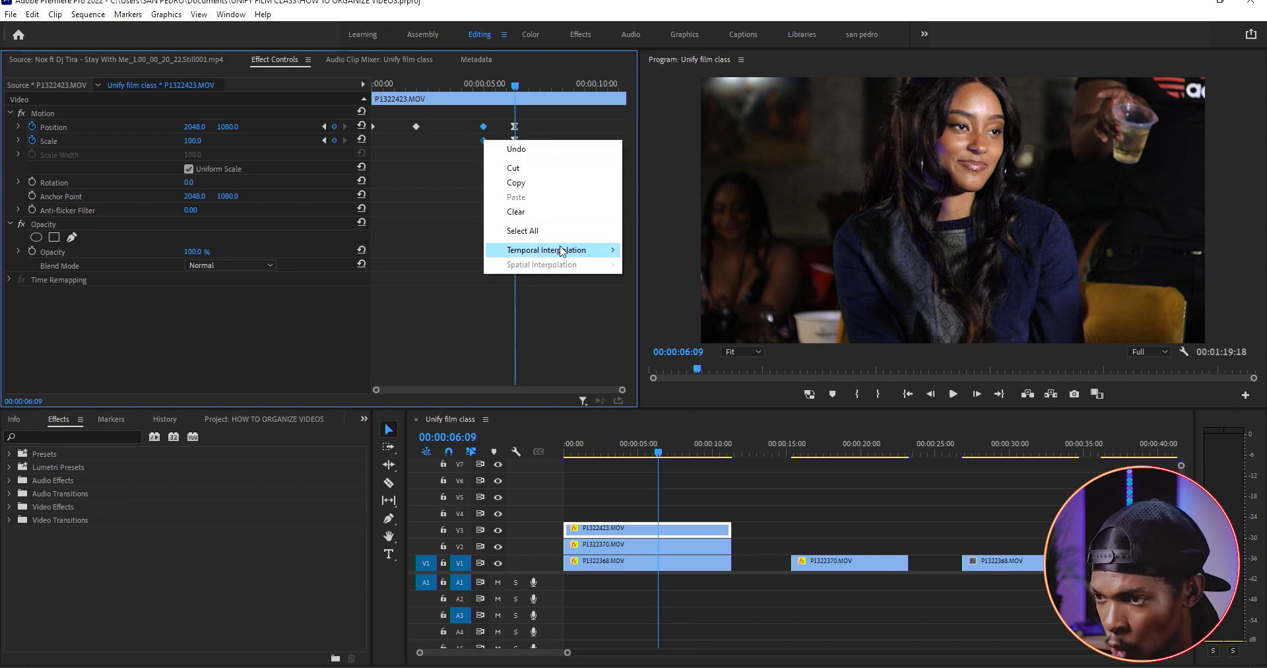
{"action": "mouse_move", "coordinate": [560, 248]}
{"action": "left_click", "coordinate": [665, 342]}
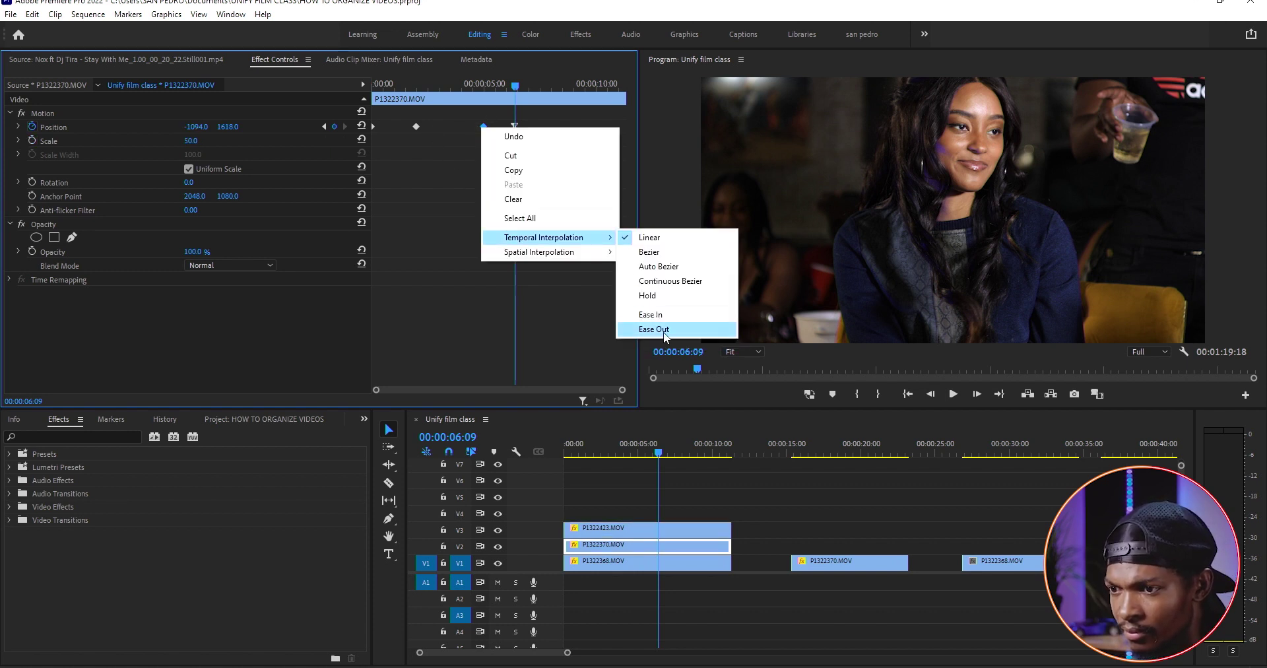
- Apply Ease In/Ease Out to P1322370's Position keyframes
{"action": "left_click", "coordinate": [665, 332]}
{"action": "right_click", "coordinate": [416, 127]}
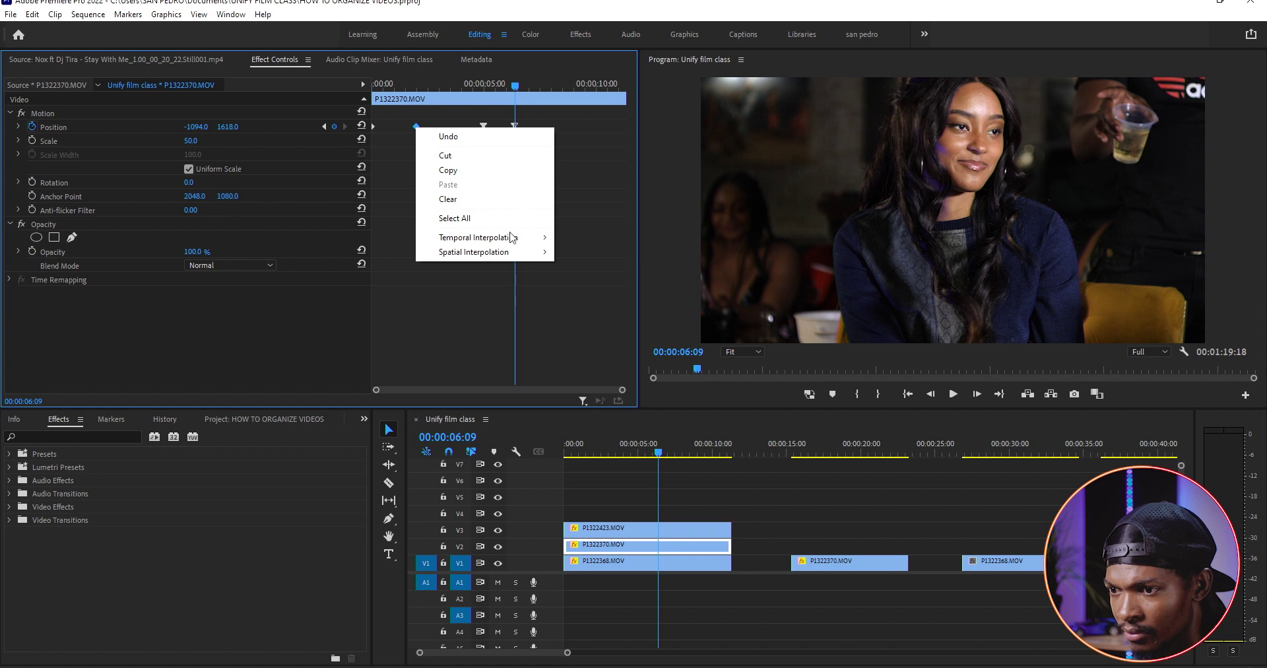
{"action": "mouse_move", "coordinate": [501, 236]}
{"action": "left_click", "coordinate": [588, 328]}
{"action": "right_click", "coordinate": [375, 126]}
{"action": "mouse_move", "coordinate": [462, 236]}
{"action": "left_click", "coordinate": [579, 330]}
- Apply Ease In/Ease Out to all of P1322368's Position keyframes, including 5:00 and 6:09
{"action": "left_click", "coordinate": [670, 535]}
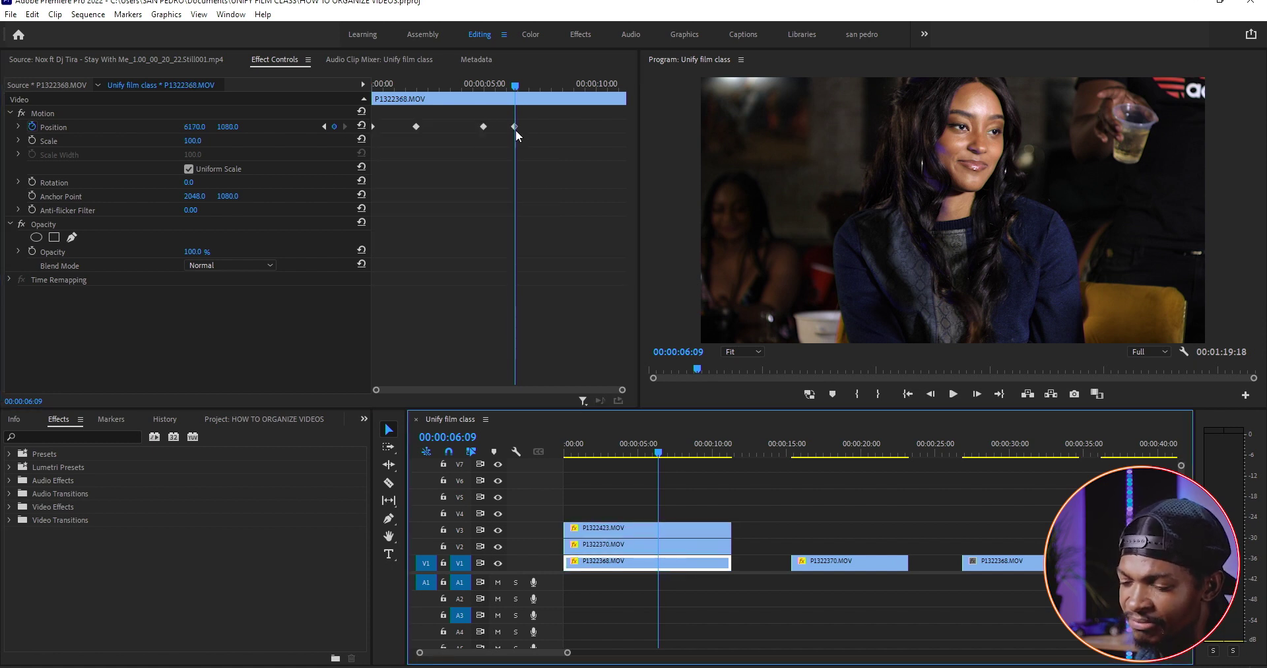
{"action": "right_click", "coordinate": [516, 126]}
{"action": "mouse_move", "coordinate": [561, 237]}
{"action": "left_click", "coordinate": [680, 329]}
{"action": "right_click", "coordinate": [484, 126]}
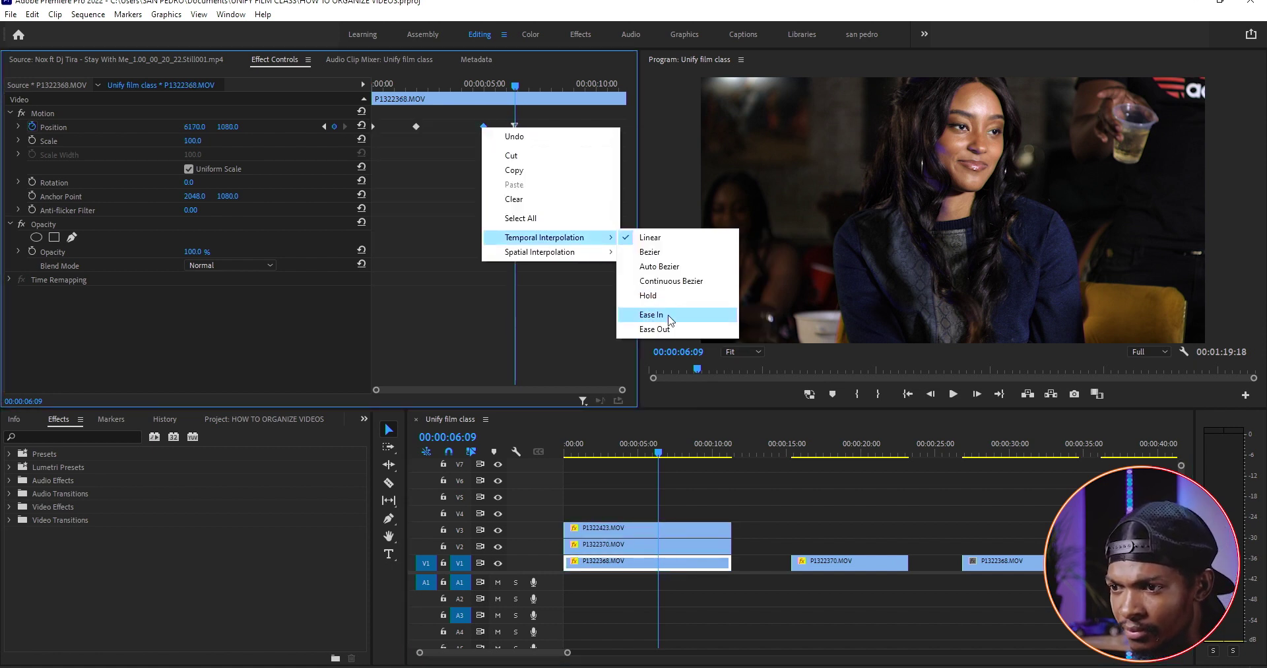
{"action": "left_click", "coordinate": [670, 315]}
{"action": "right_click", "coordinate": [417, 126]}
{"action": "mouse_move", "coordinate": [475, 237]}
{"action": "left_click", "coordinate": [581, 315]}
{"action": "right_click", "coordinate": [374, 126]}
{"action": "left_click", "coordinate": [548, 328]}
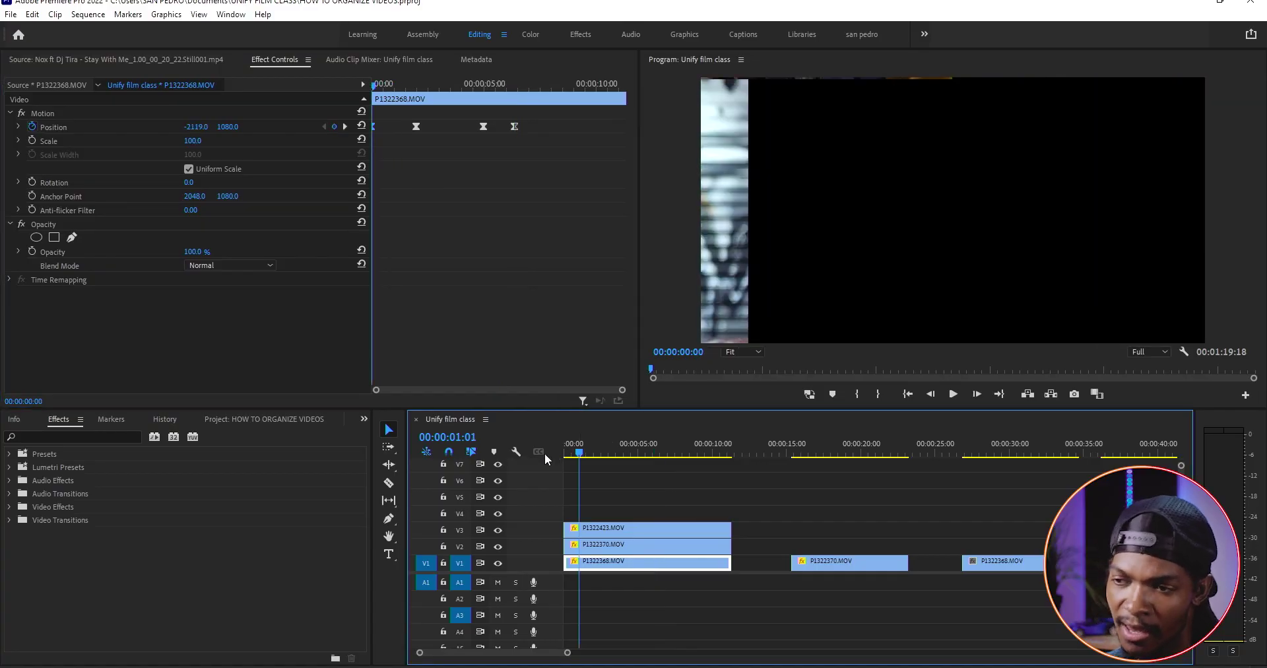
- Play the three-clip composite back from the start of the sequence
{"action": "key", "text": "space"}
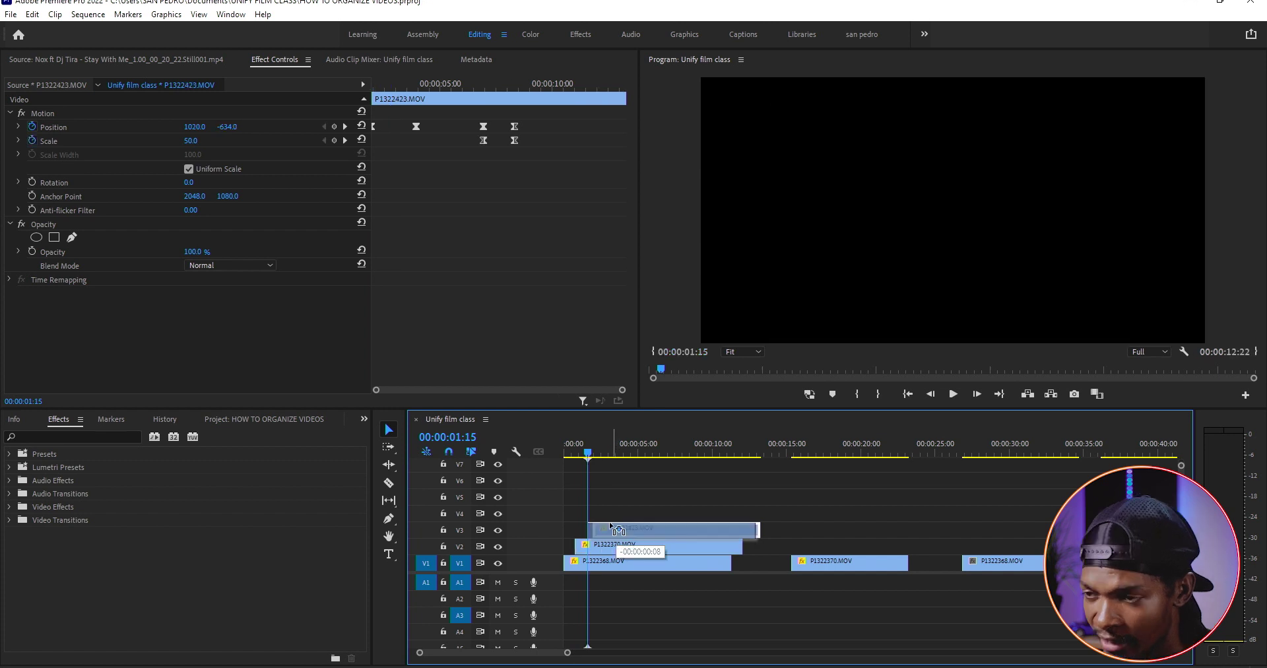
- Preview the staggered animation with P1322423.MOV now on V4, starting after P1322370.MOV
{"action": "key", "text": "space"}
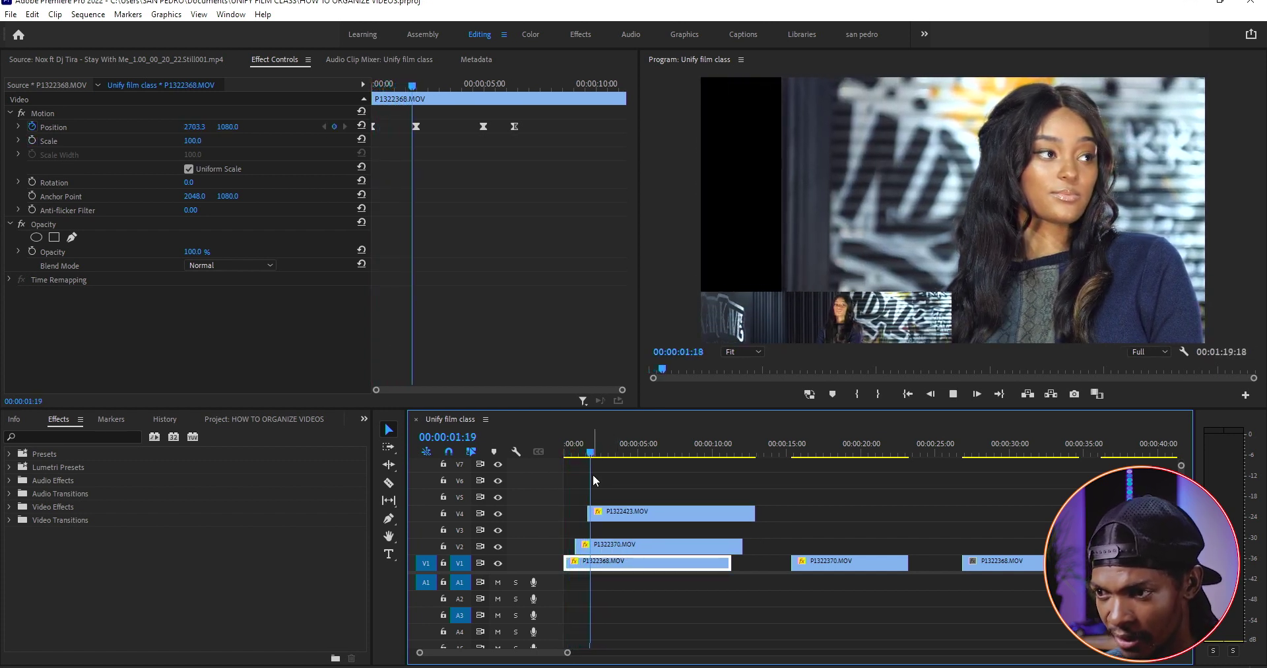